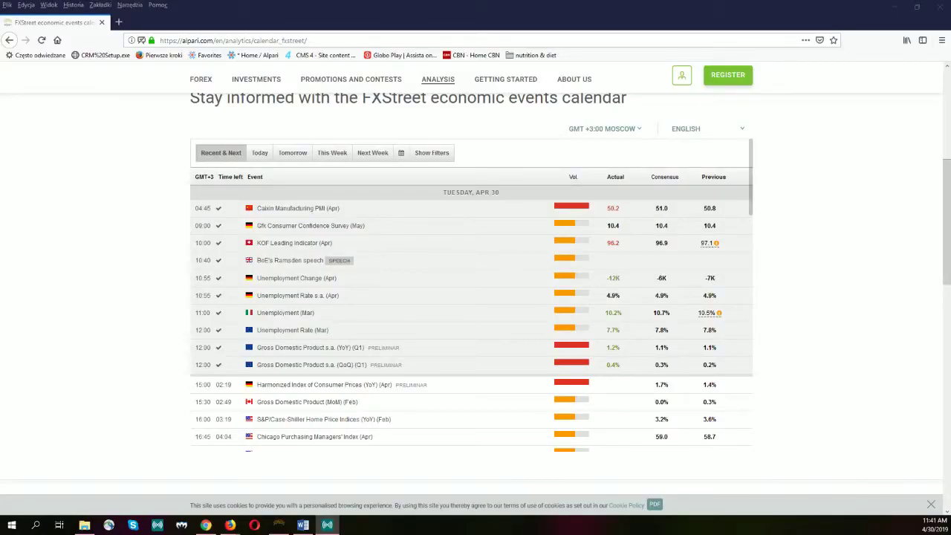
Scroll through the Apr 30 FXStreet calendar events, then bring MetaTrader 4 back to the front.
scroll(320, 240, up, 2)
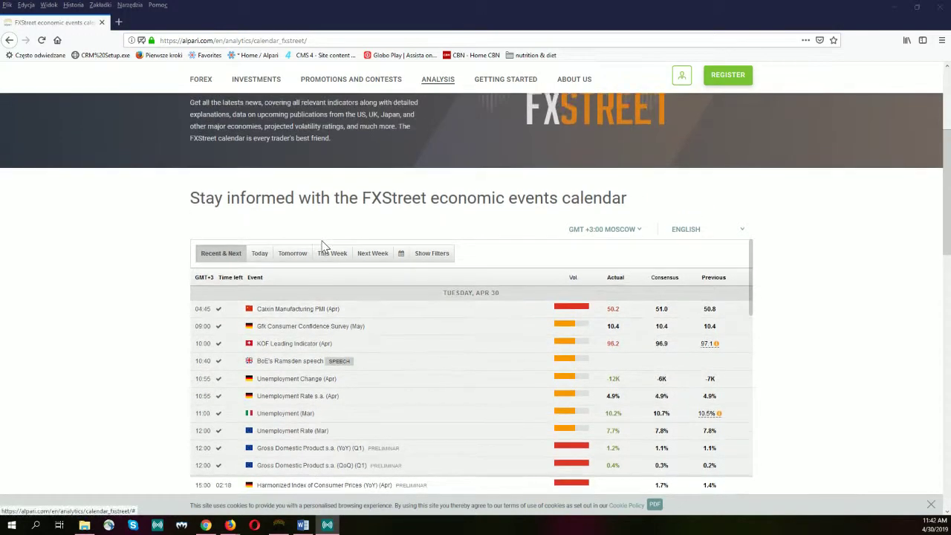
scroll(320, 245, down, 3)
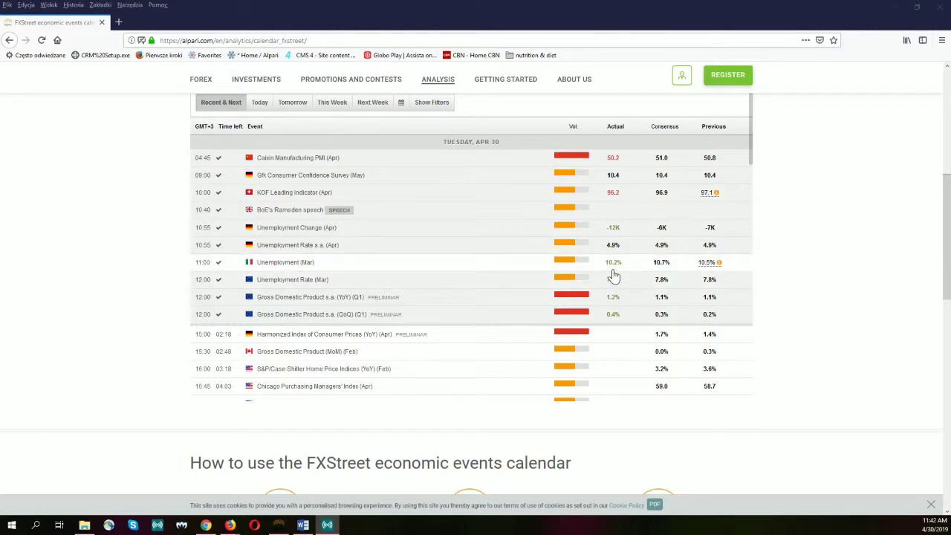
scroll(613, 276, down, 3)
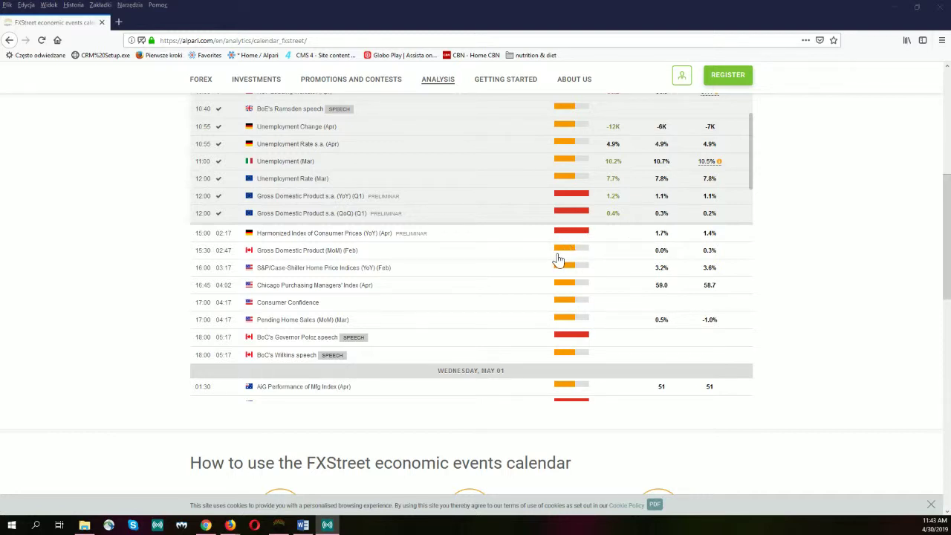
mouse_move(558, 260)
scroll(569, 275, down, 1)
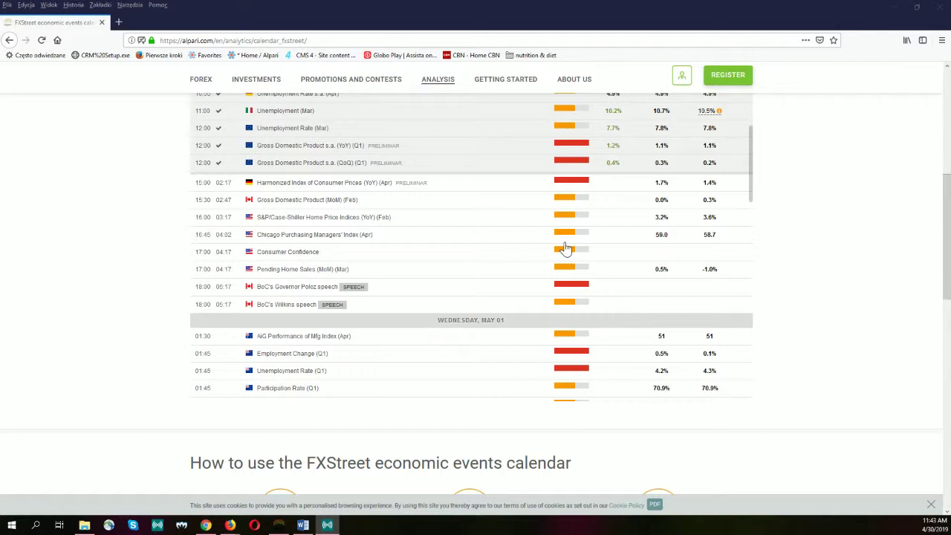
scroll(566, 248, down, 2)
scroll(568, 249, up, 3)
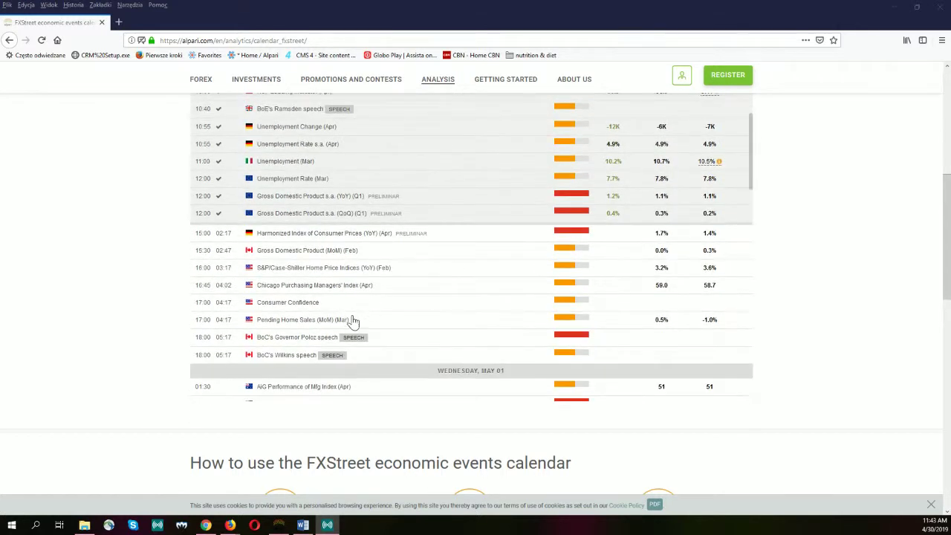
click(279, 525)
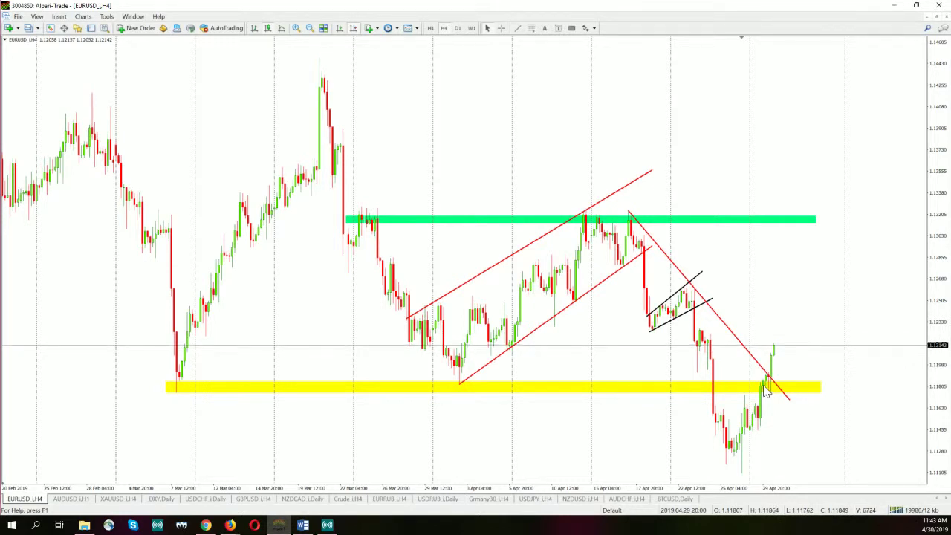
Box the late-April EURUSD H4 lows beneath the yellow support band with a rectangle.
mouse_move(764, 394)
click(571, 29)
drag(710, 388, 770, 464)
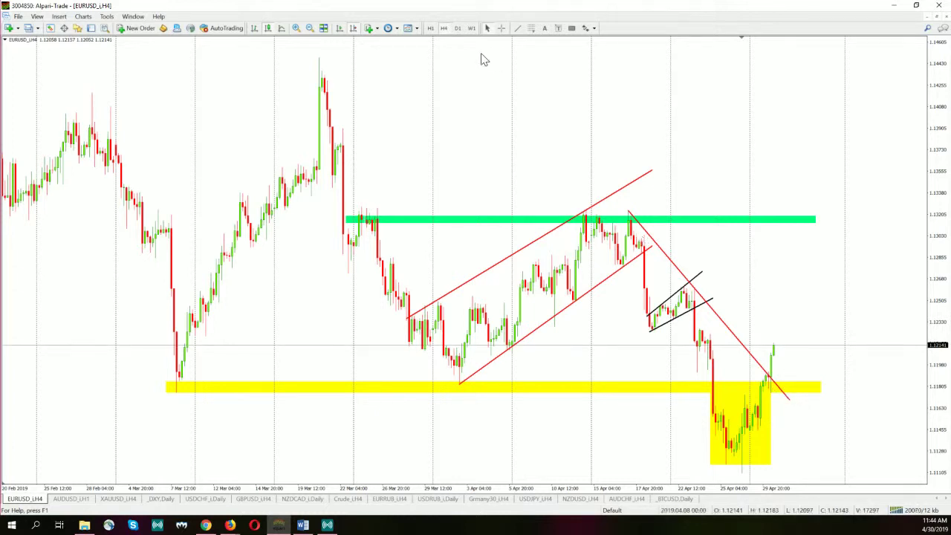
Switch EURUSD to D1 and draw a falling trendline from the September 2018 high.
click(457, 29)
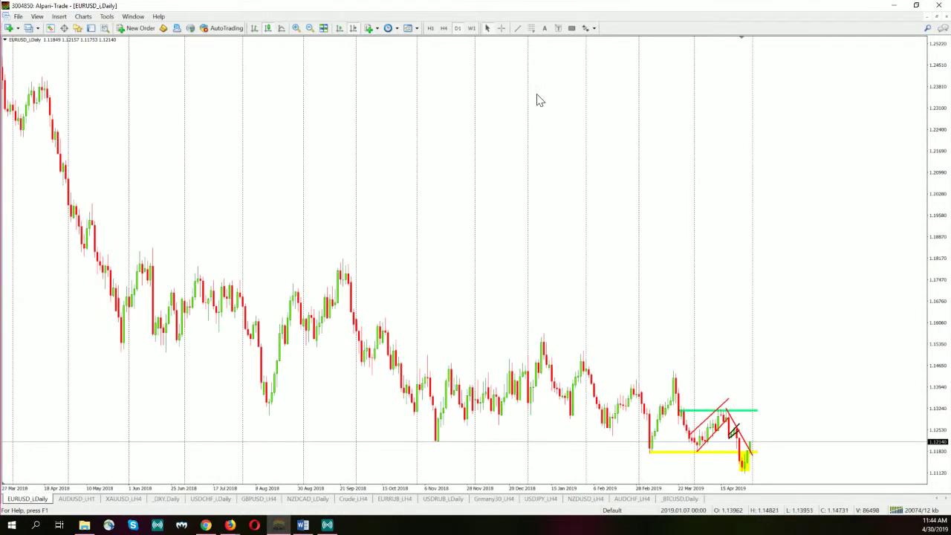
click(519, 29)
drag(345, 259, 833, 428)
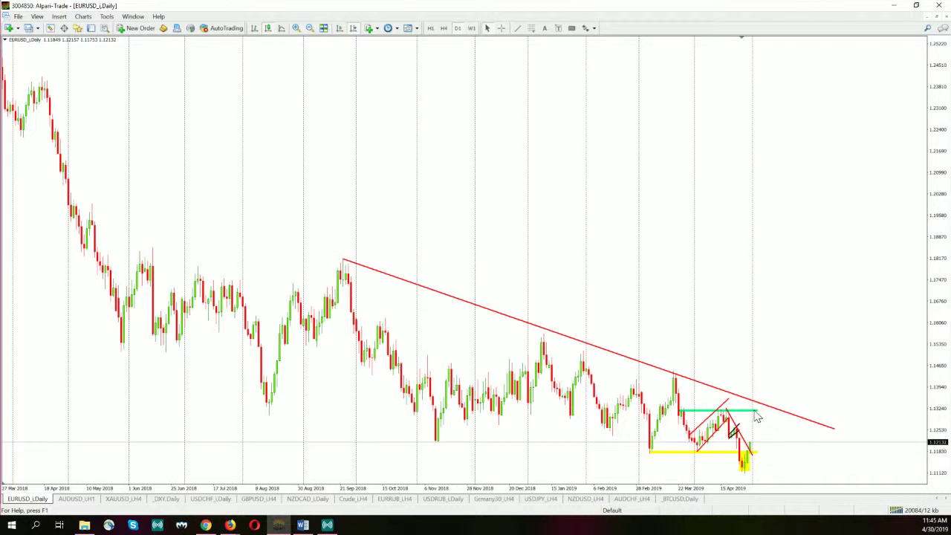
Drag the green level's right edge further right, then move on to the AUDUSD H1 chart.
drag(755, 410, 813, 420)
drag(870, 410, 873, 410)
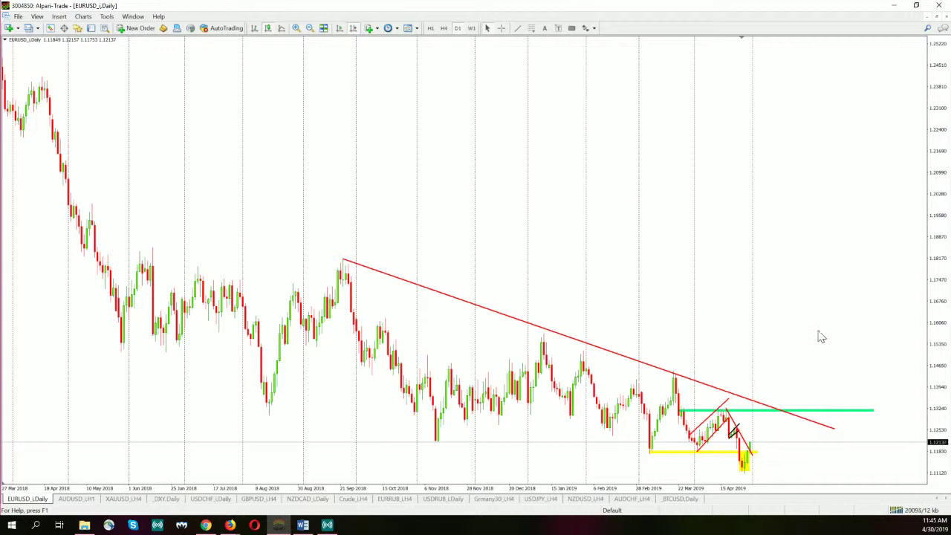
click(78, 498)
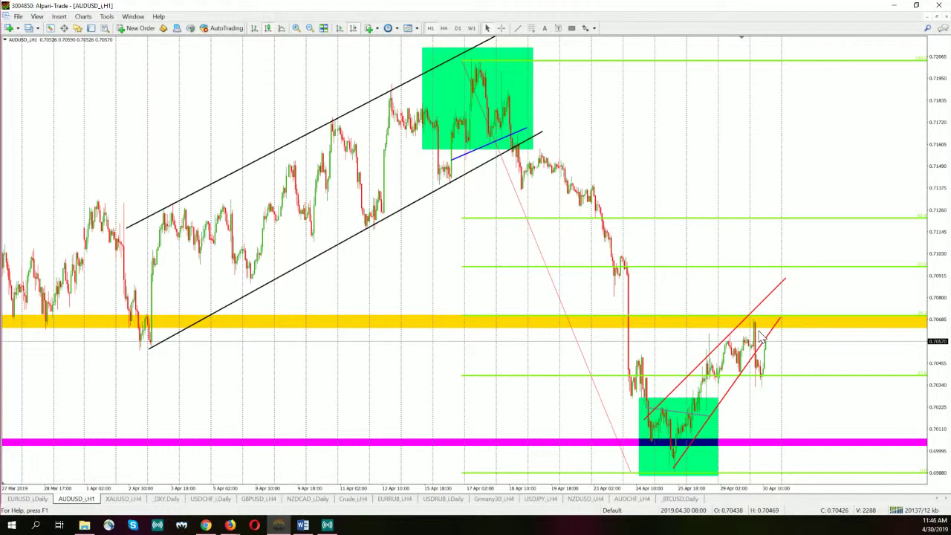
Review the AUDUSD H1 channels, green zones and Fibonacci levels, then cycle to the next chart.
key(ctrl+Tab)
key(ctrl+Tab)
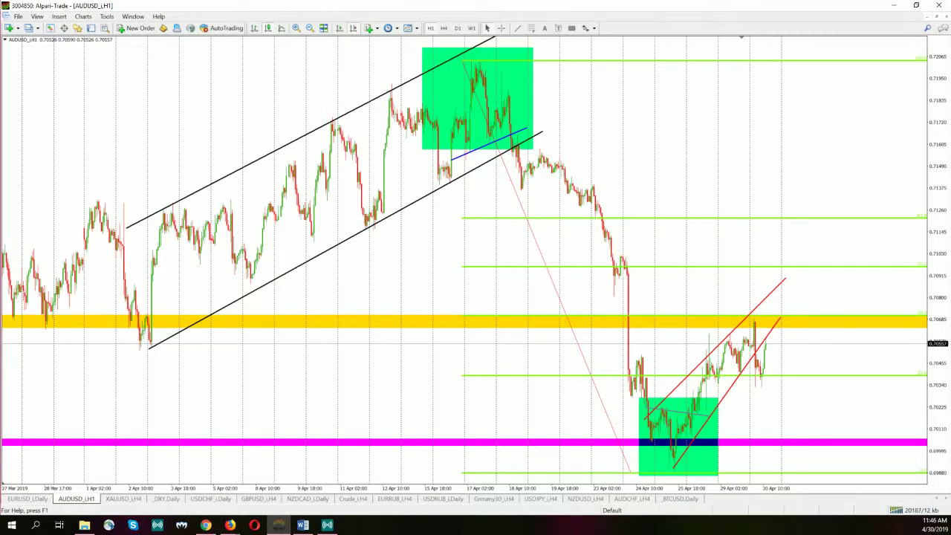
Open the XAUUSD H4 chart and rescale it around the recent bars.
click(122, 498)
drag(795, 312, 773, 252)
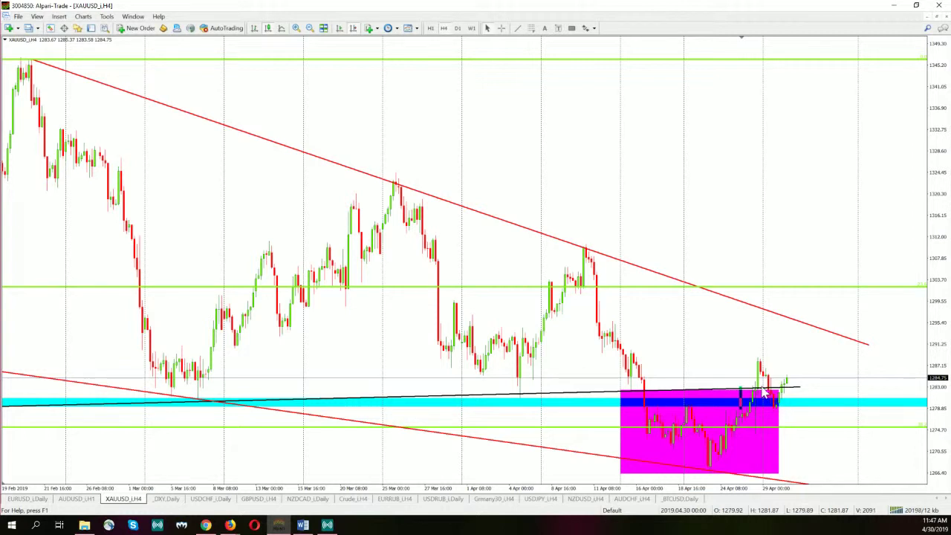
Flip gold between D1 and H4, recentre on the latest bars and magenta zone, ending on daily.
text(D1)
key(Return)
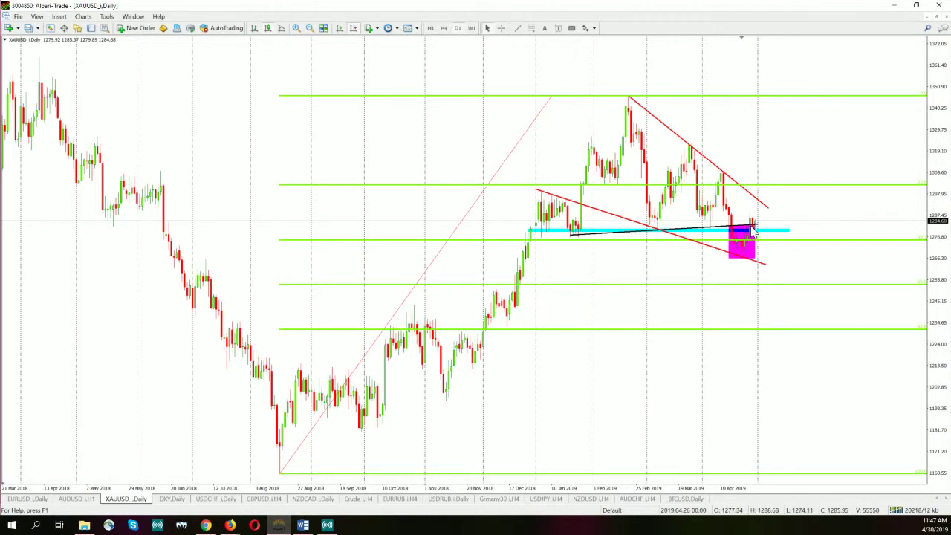
click(443, 28)
click(338, 28)
click(295, 27)
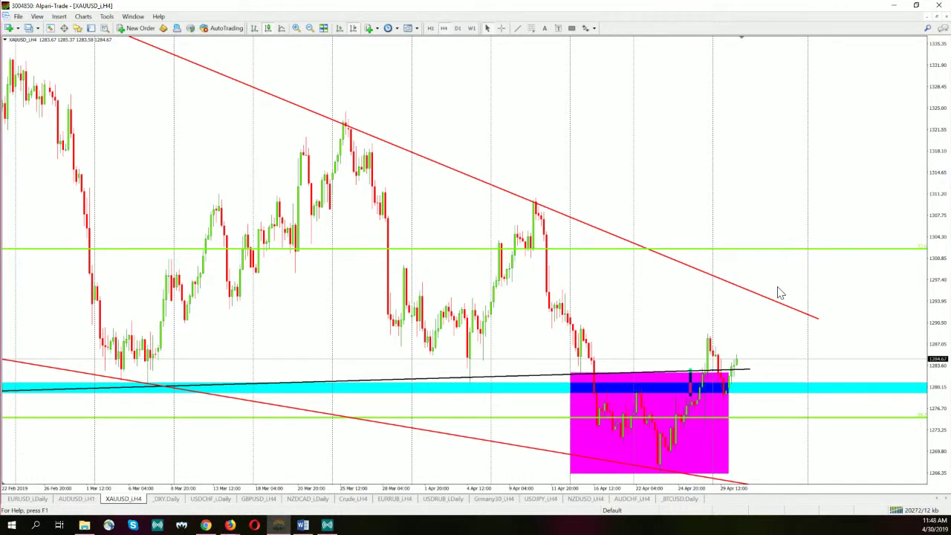
click(456, 30)
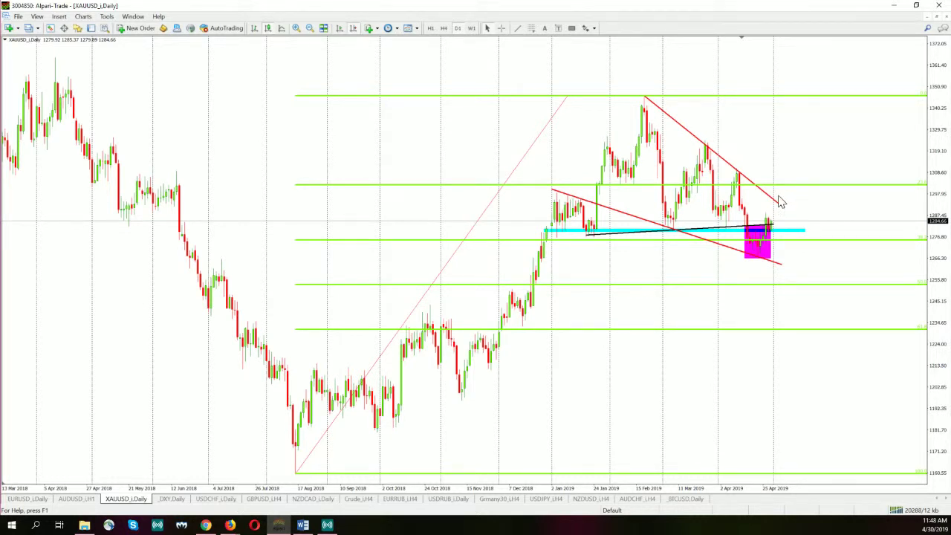
Review the DXY daily chart, briefly compare EURUSD daily, then move to USDCHF daily.
click(172, 499)
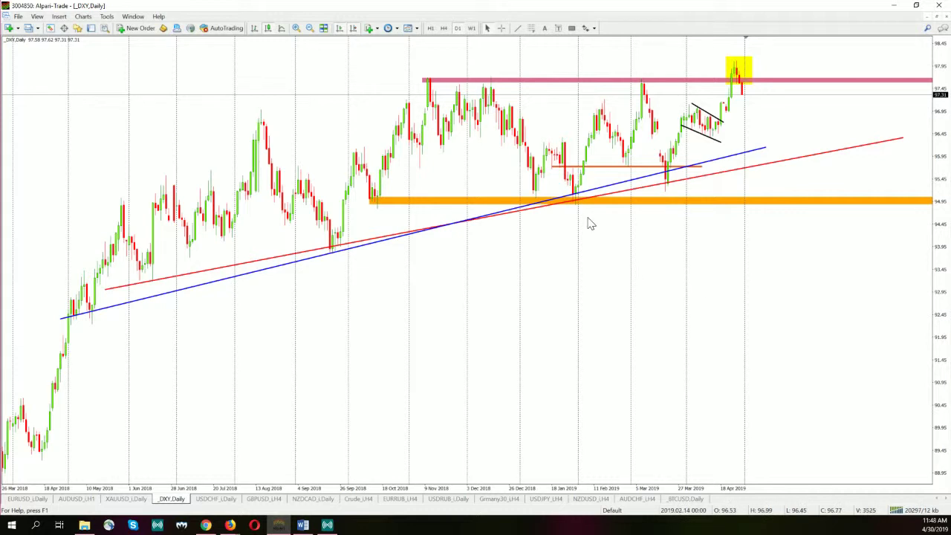
click(31, 499)
click(171, 499)
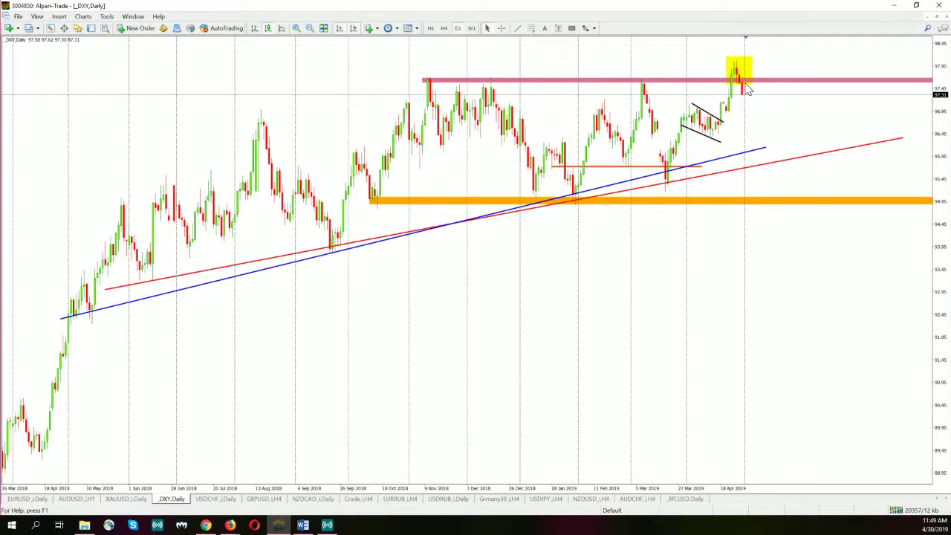
click(227, 499)
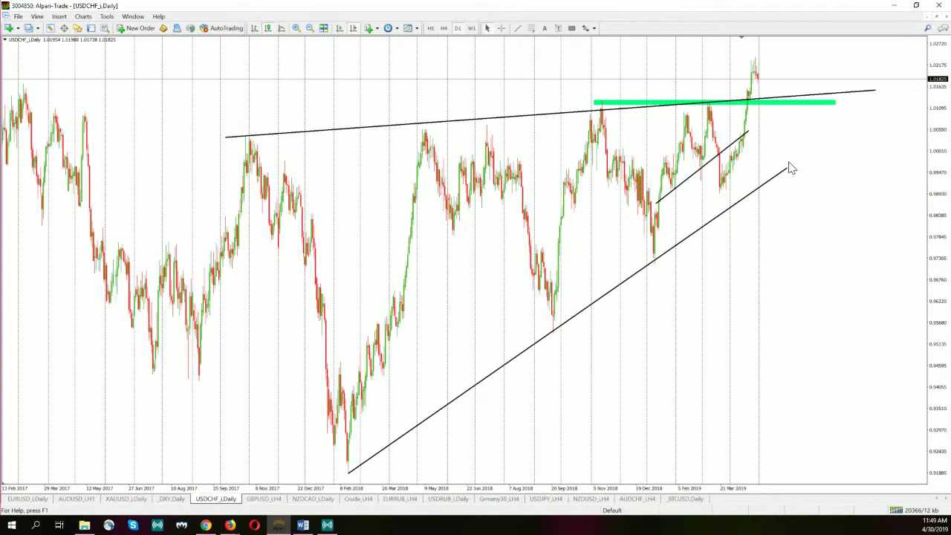
Zoom into the latest USDCHF daily bars and measure the last candle's distance to the green zone.
key(plus)
click(351, 29)
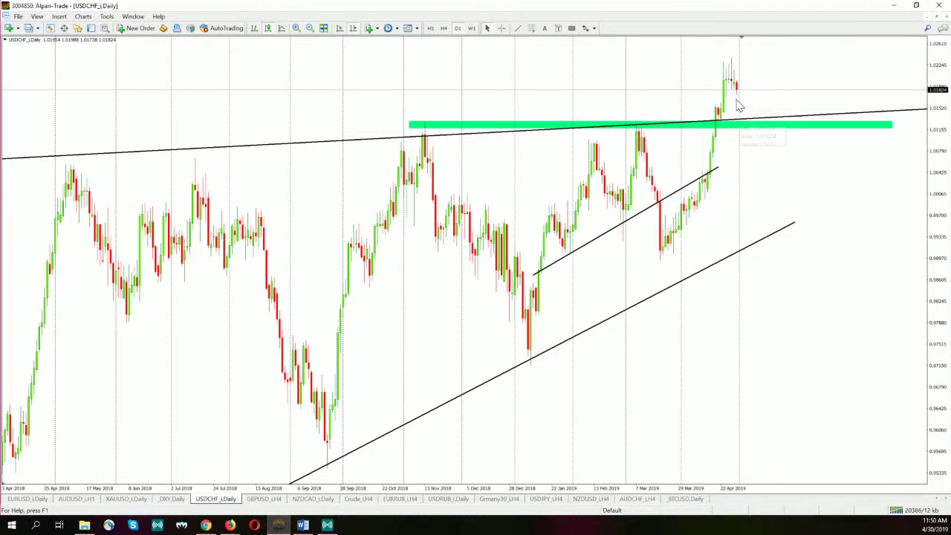
mouse_move(739, 95)
click(502, 31)
drag(738, 89, 758, 124)
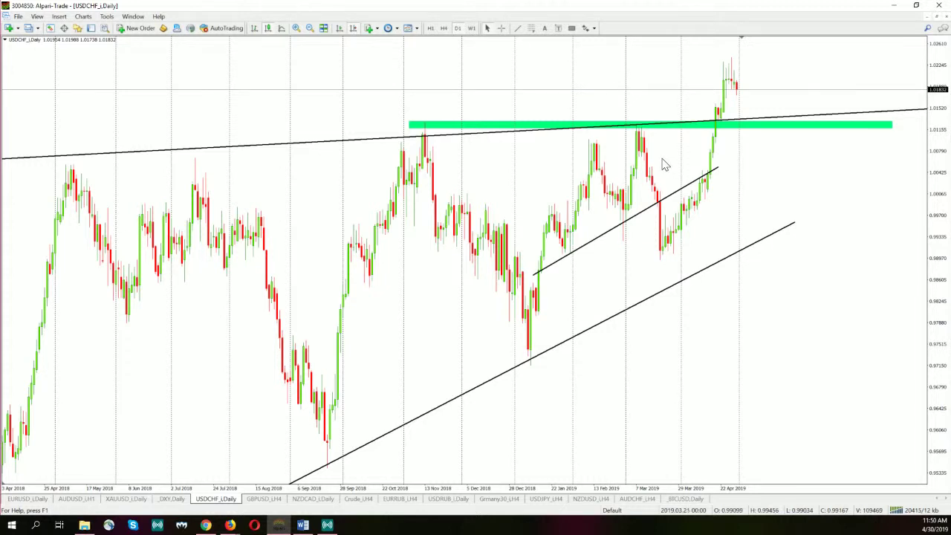
click(254, 499)
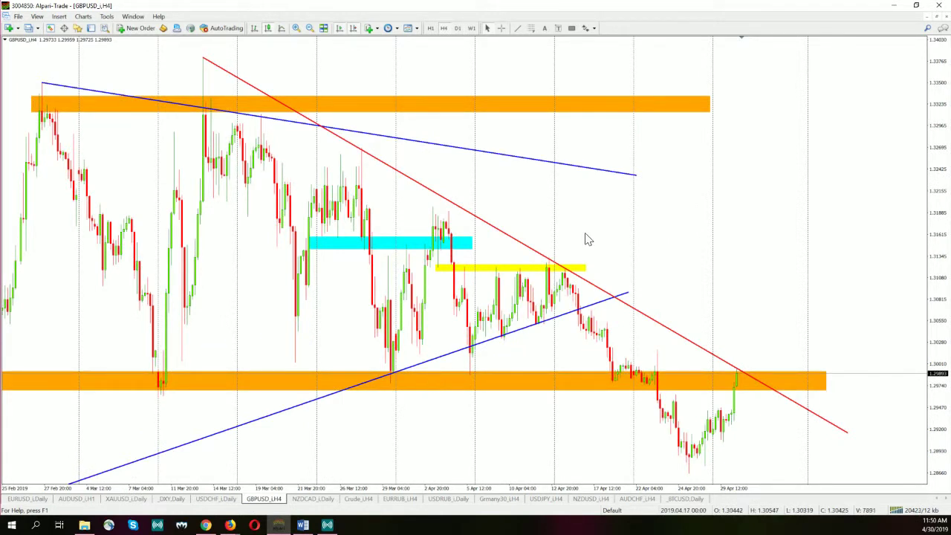
scroll(613, 198, up, 2)
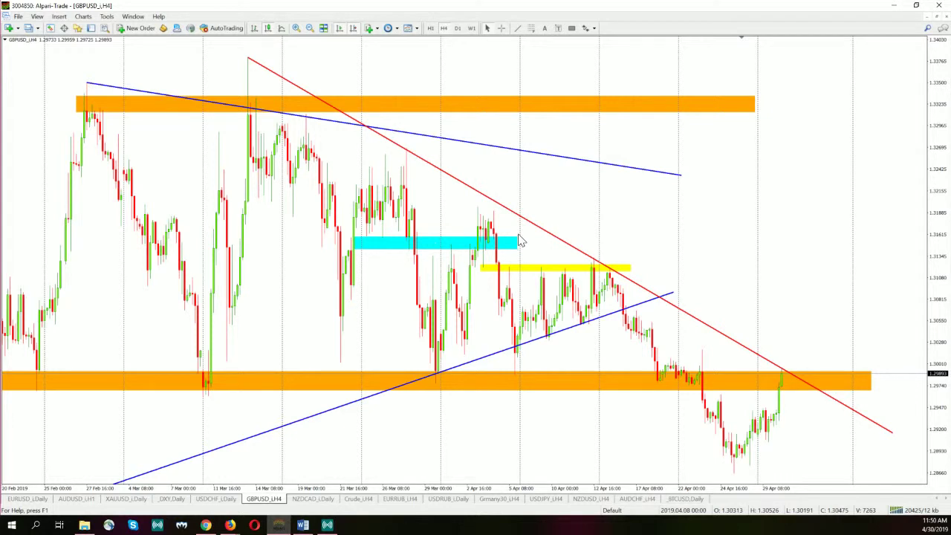
scroll(565, 244, down, 2)
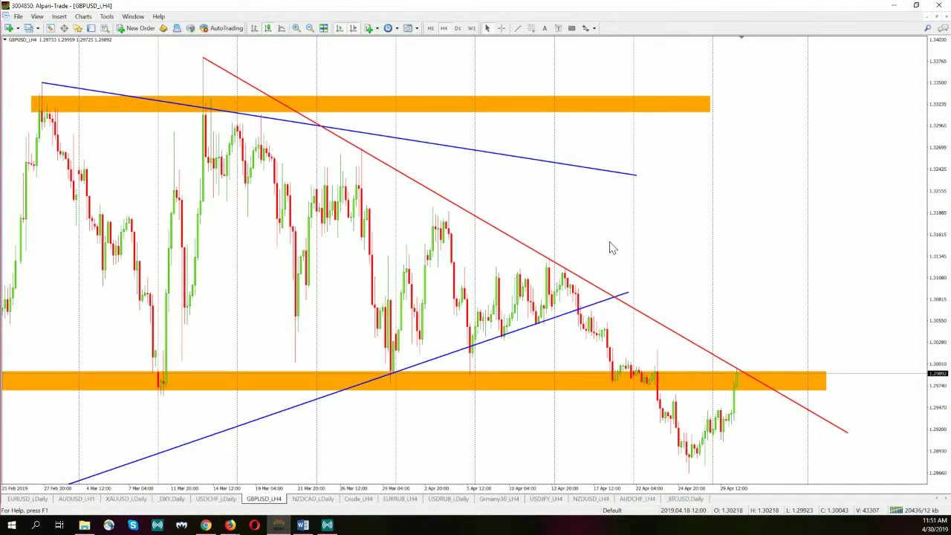
scroll(717, 213, up, 2)
scroll(717, 212, down, 1)
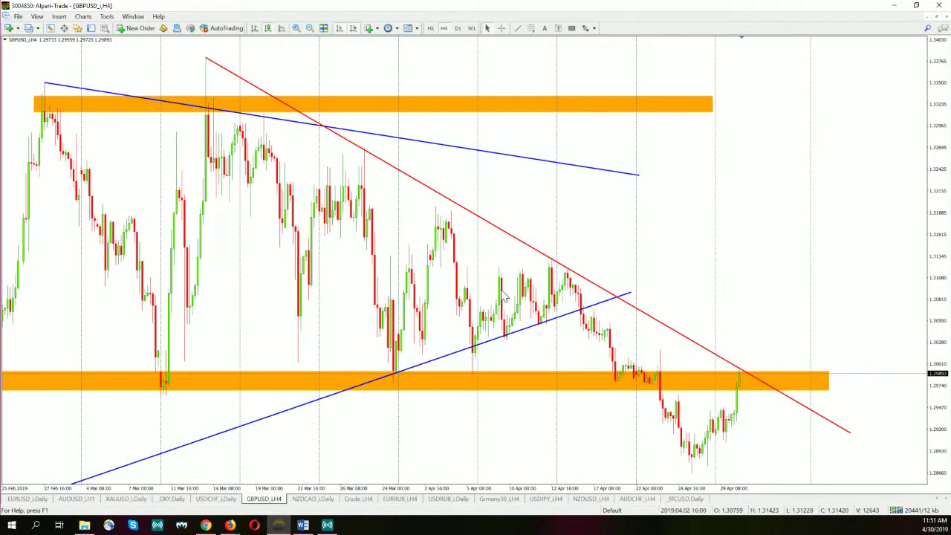
click(444, 28)
scroll(441, 335, up, 2)
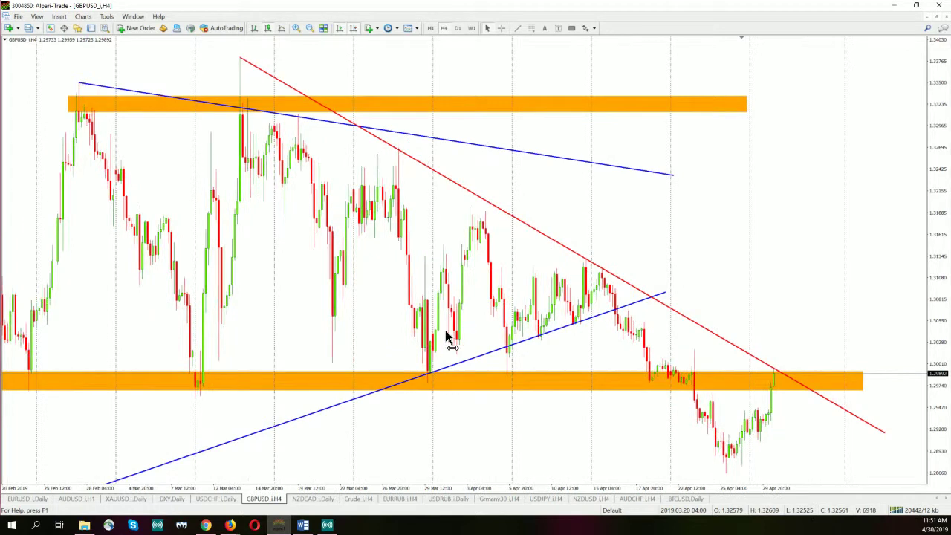
scroll(228, 387, down, 2)
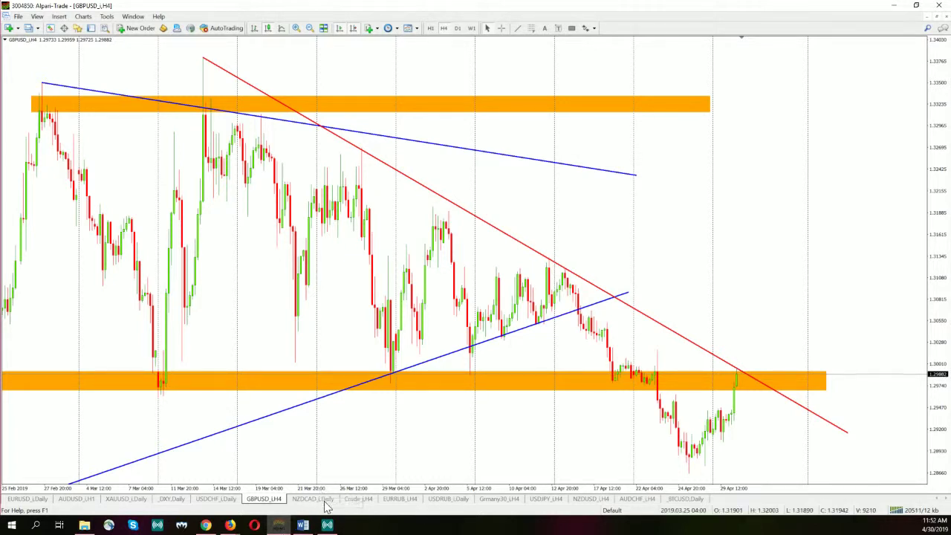
Put NZDCAD on H4 and stretch its yellow zone past the latest candles.
click(318, 499)
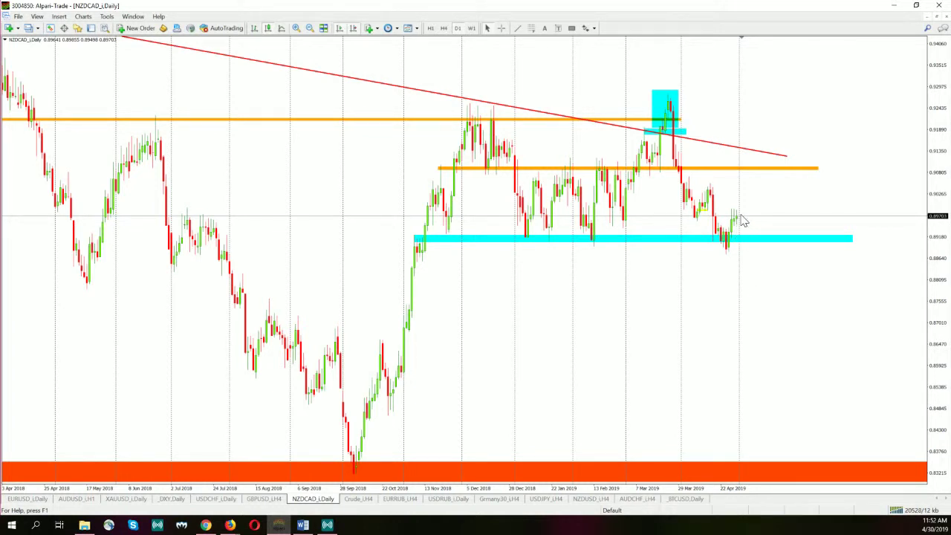
click(443, 28)
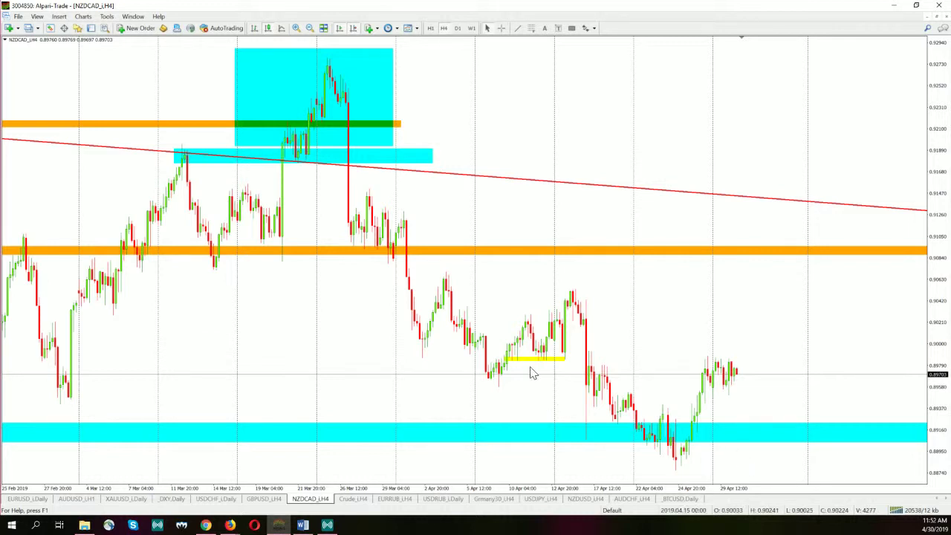
drag(565, 364, 919, 371)
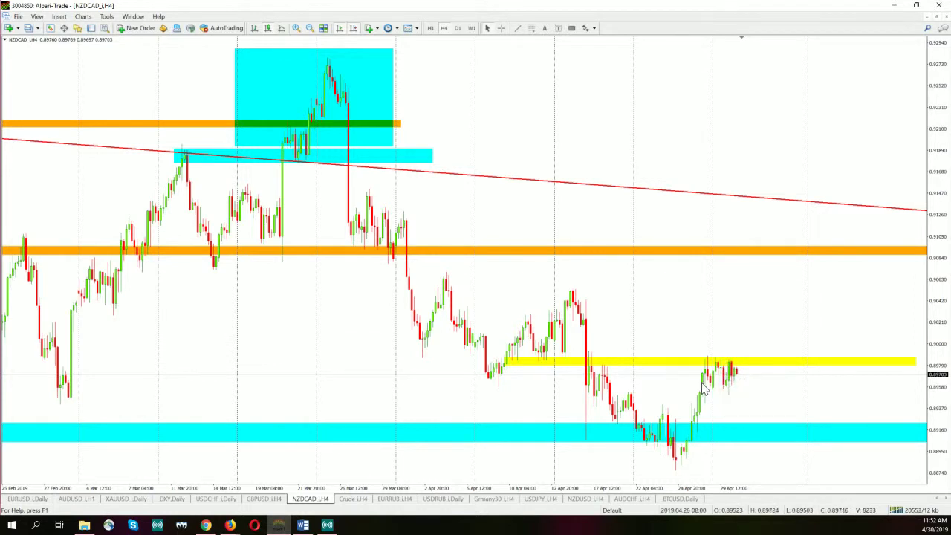
click(352, 498)
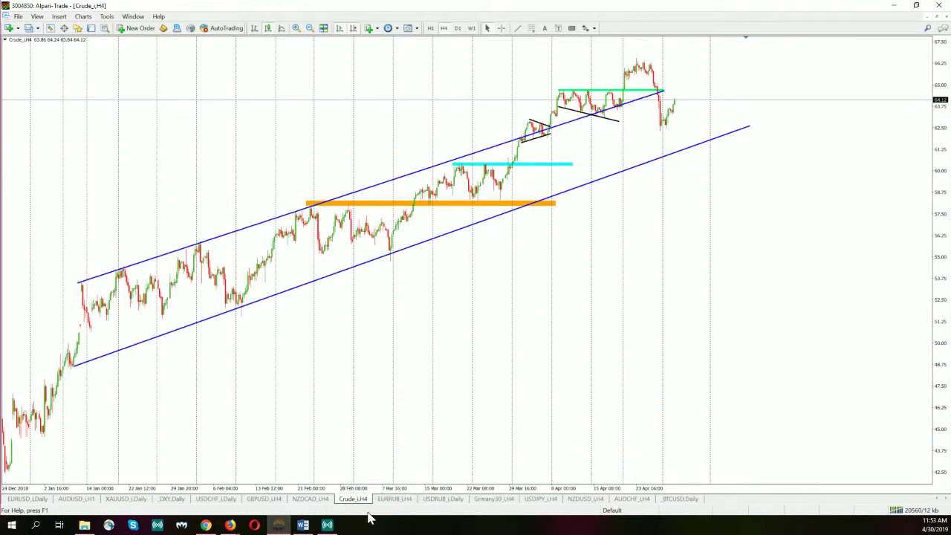
Lengthen the Crude H4 upper blue channel line and green resistance line rightward.
drag(664, 90, 757, 72)
drag(663, 90, 847, 95)
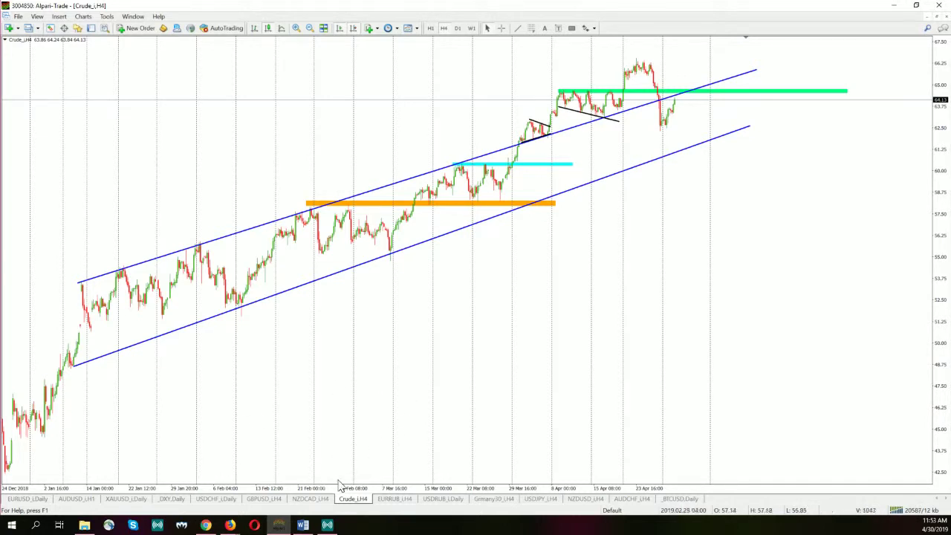
click(384, 503)
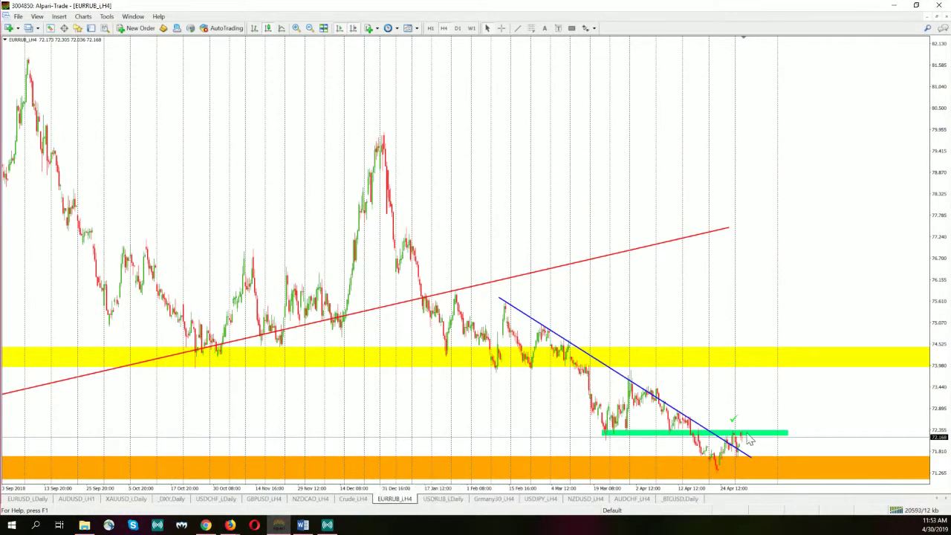
Switch EURRUB to the 1-hour timeframe, then bring up the USDRUB daily chart.
click(431, 28)
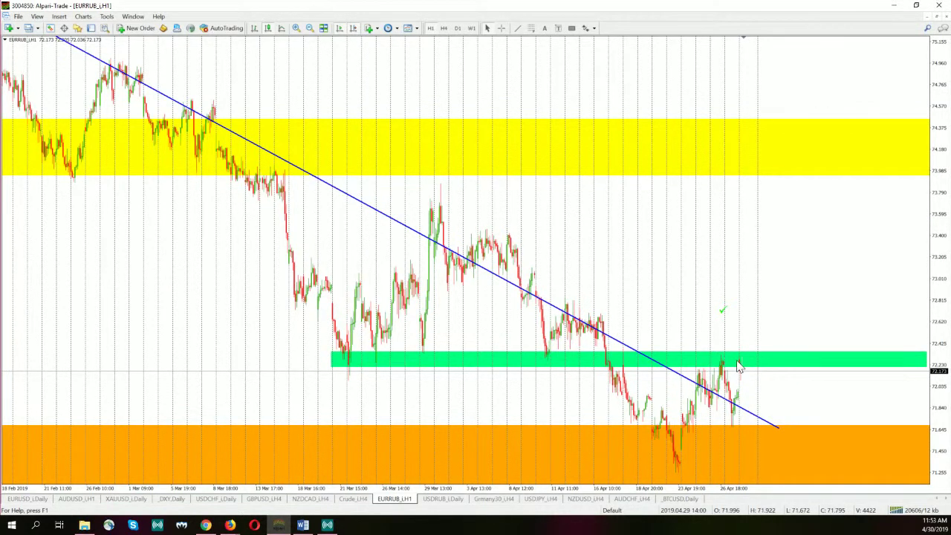
mouse_move(727, 367)
click(423, 500)
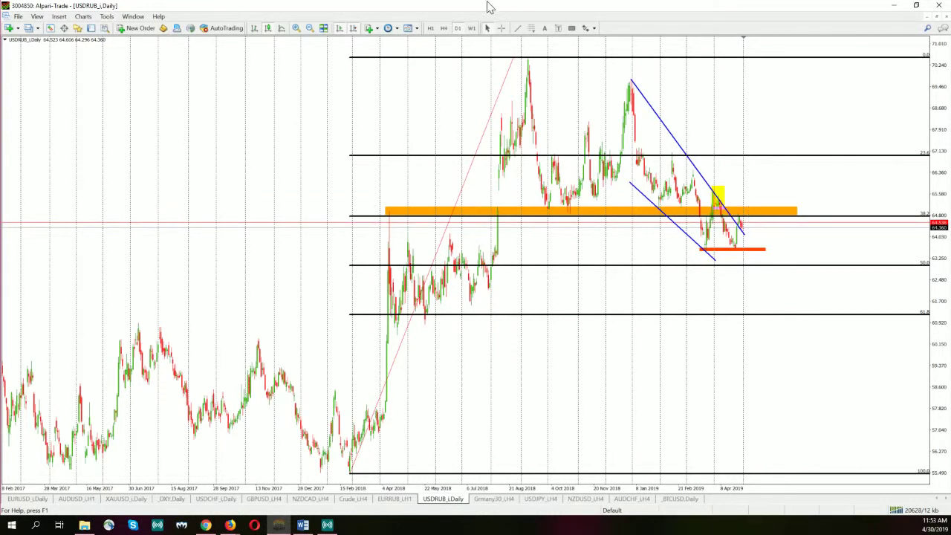
Put USDRUB on H4 with chart shift restored, then bring up the Grmany30 H4 chart.
click(351, 28)
click(351, 29)
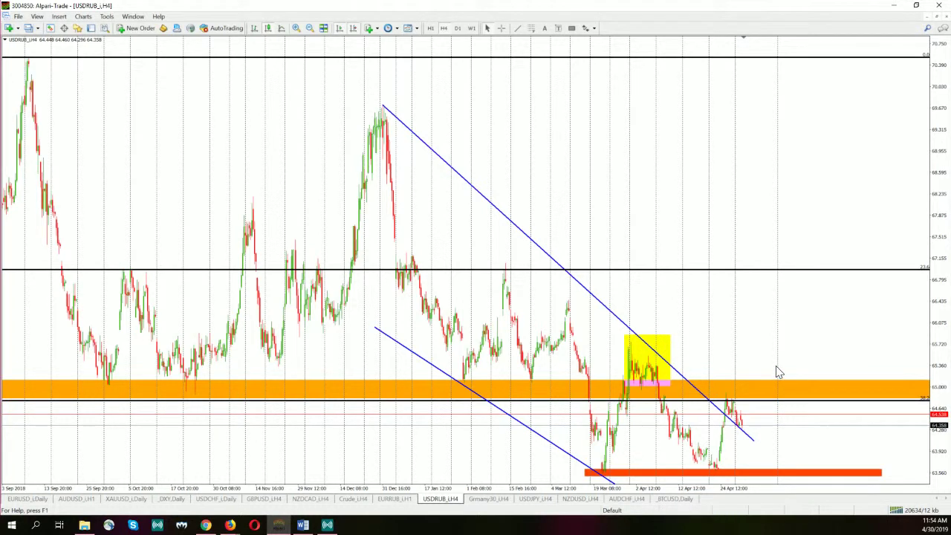
click(483, 498)
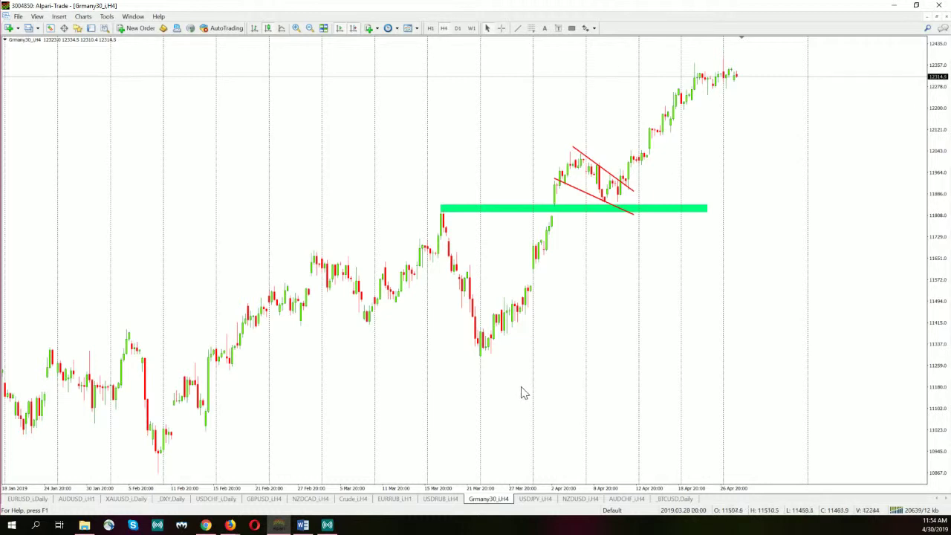
Switch Grmany30 to H1 and box its recent sideways range with a yellow rectangle.
click(430, 28)
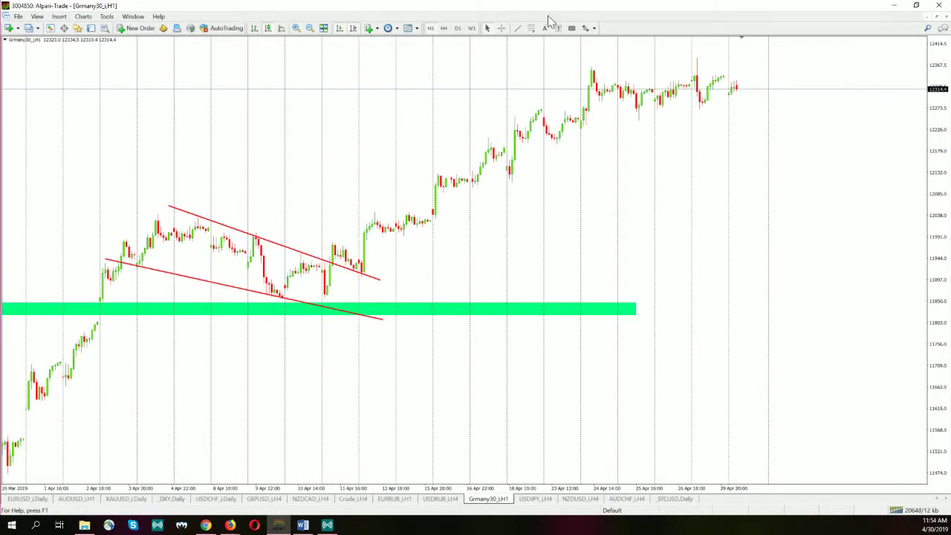
drag(589, 69, 844, 119)
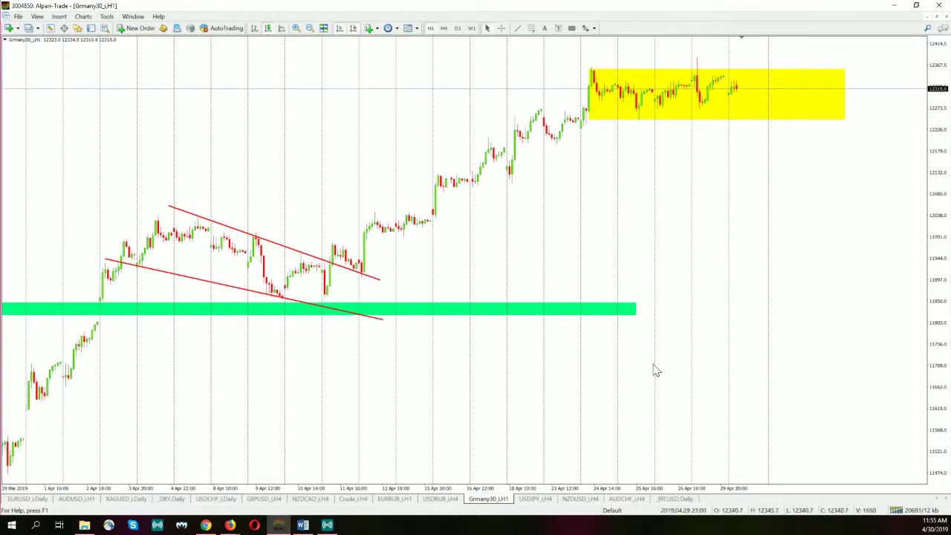
click(535, 498)
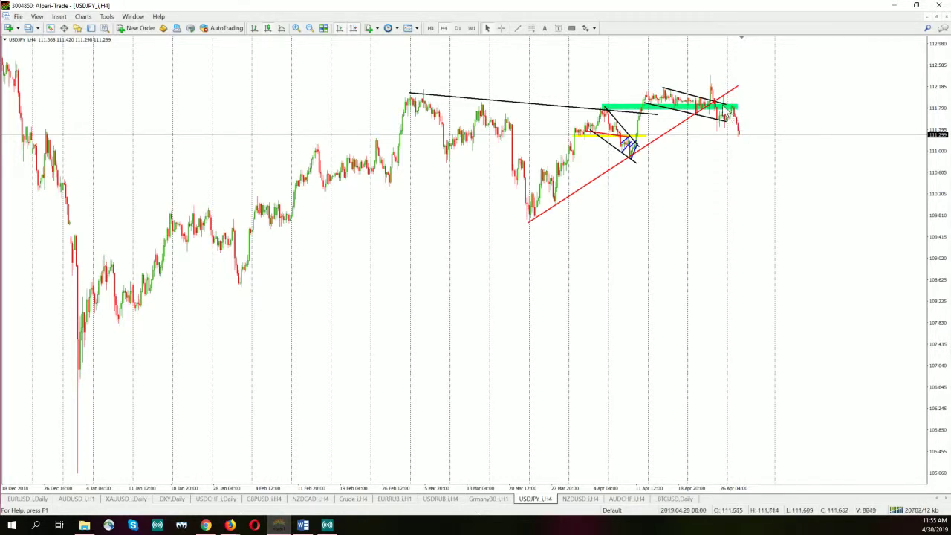
Delete all old objects on USDJPY H4 and draw two rising red trendlines from the lows.
right_click(667, 172)
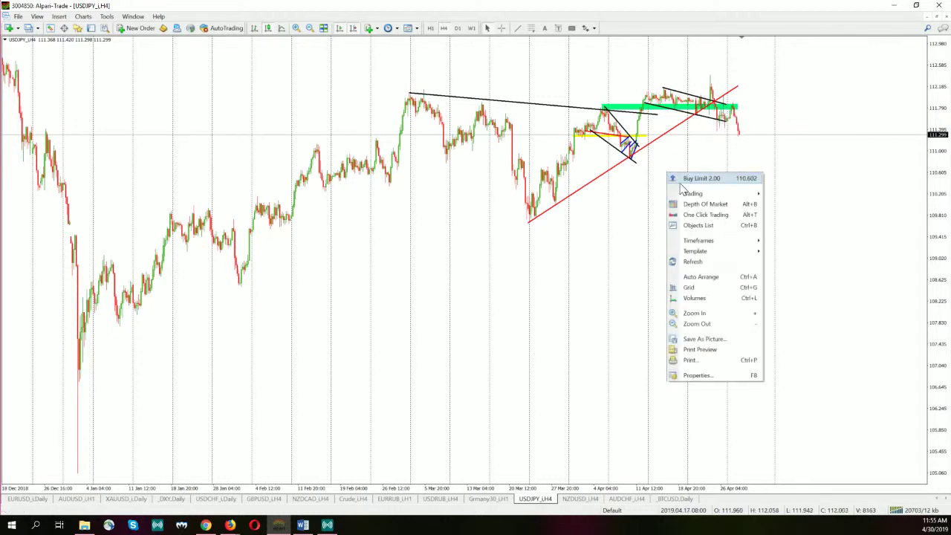
click(698, 226)
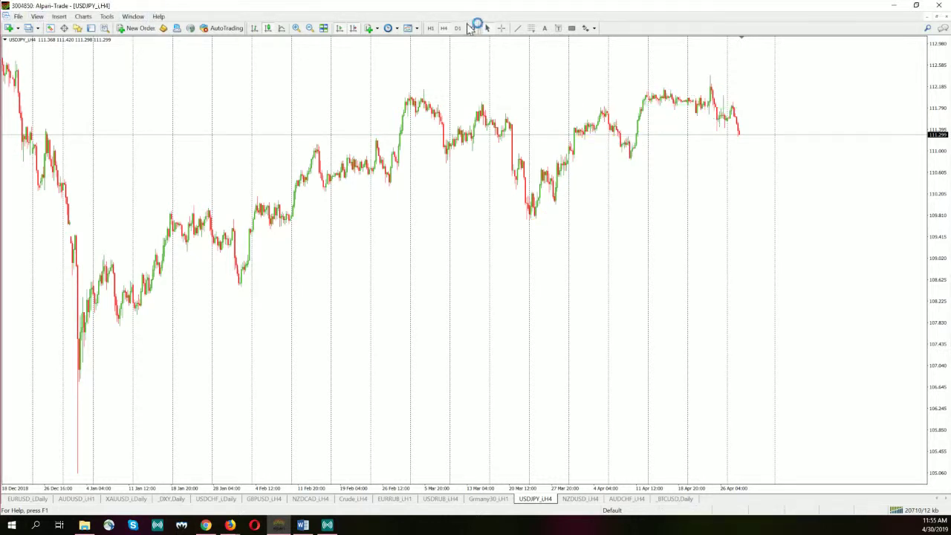
click(519, 28)
drag(79, 369, 863, 110)
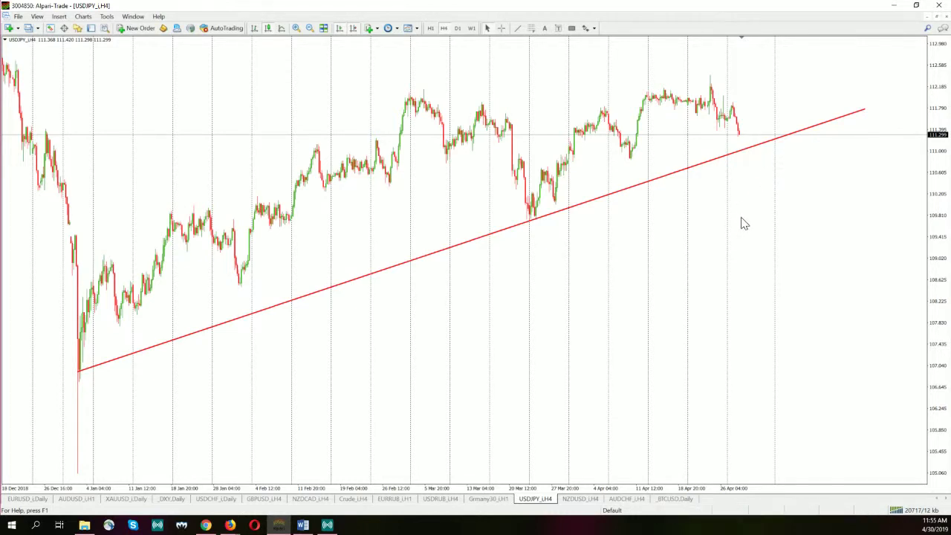
drag(529, 220, 763, 108)
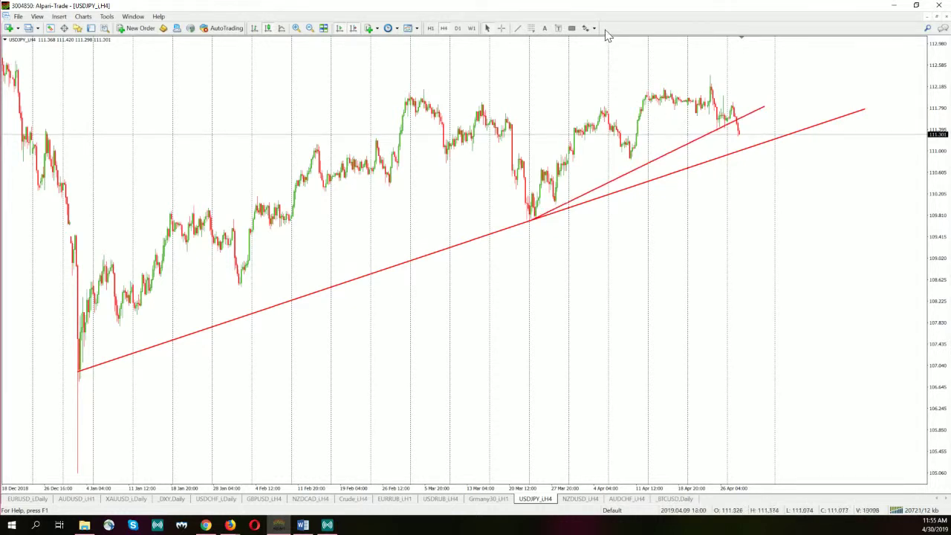
click(518, 27)
Add a trendline from the late-March low, then draw yellow support and resistance zones on H1.
drag(553, 203, 787, 100)
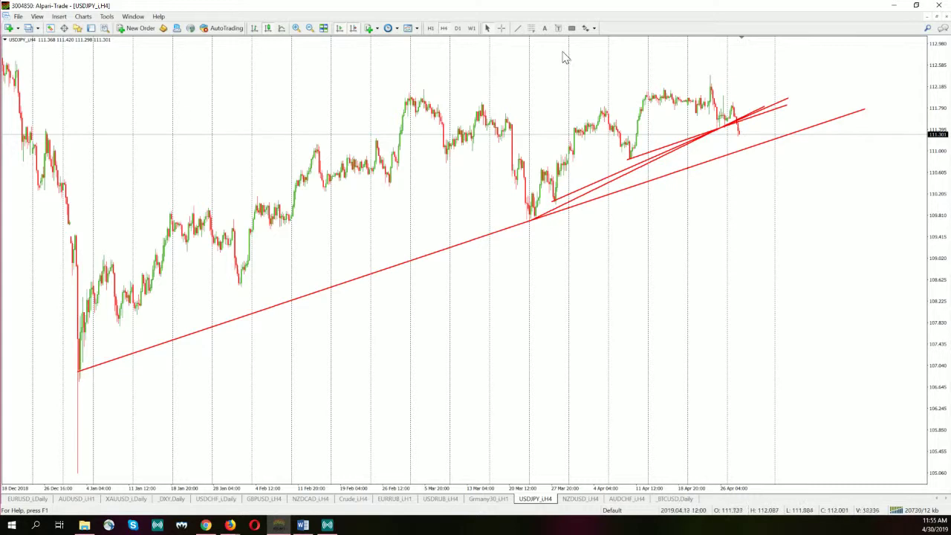
click(430, 28)
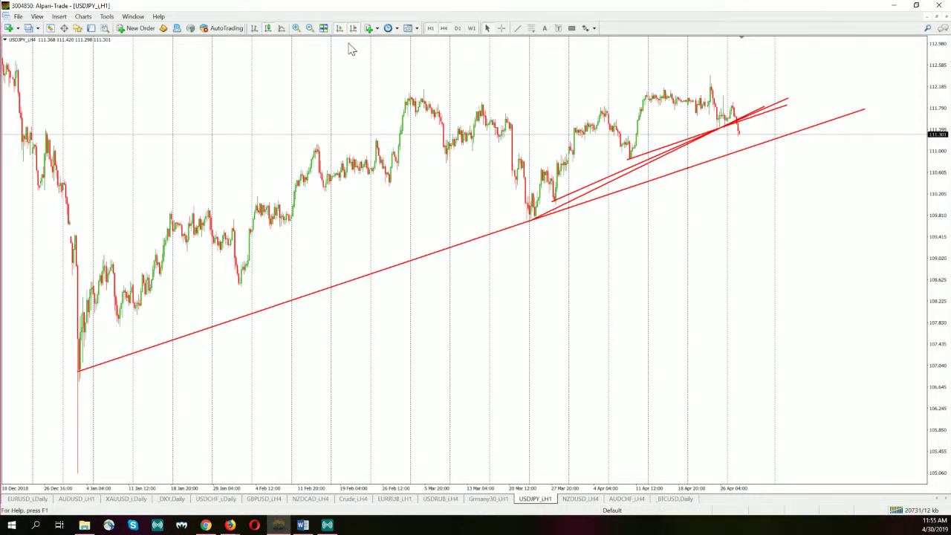
click(573, 28)
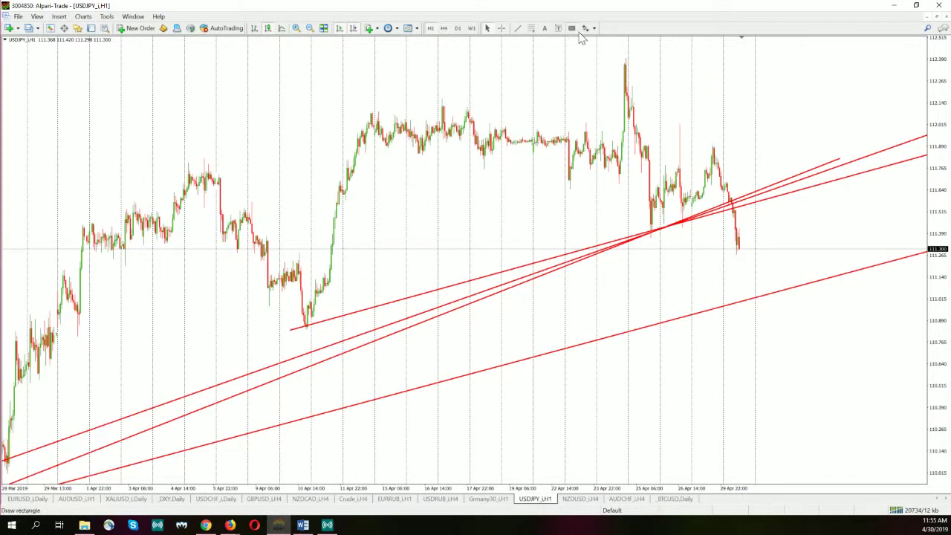
drag(642, 214, 918, 229)
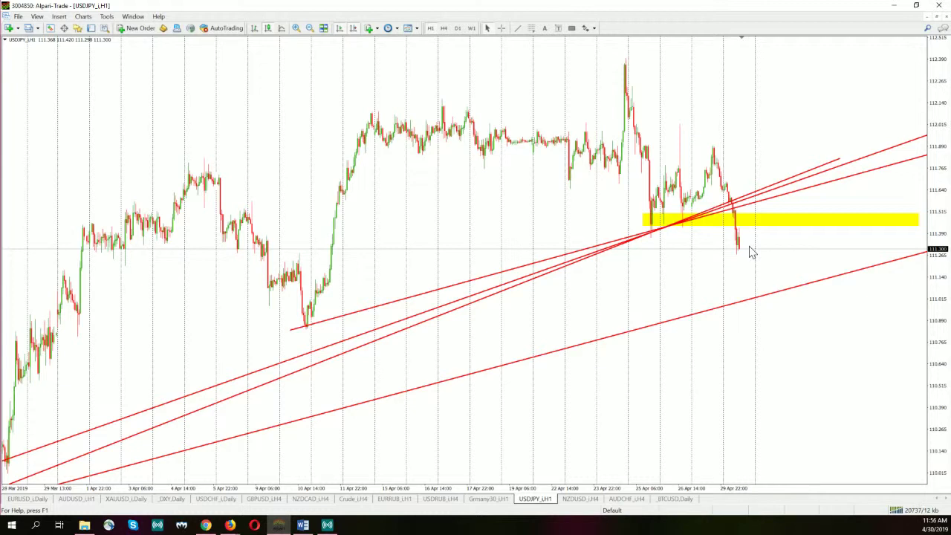
drag(369, 111, 922, 105)
Box the late-April spike with an orange rectangle and return USDJPY to H4.
click(581, 28)
drag(617, 53, 640, 106)
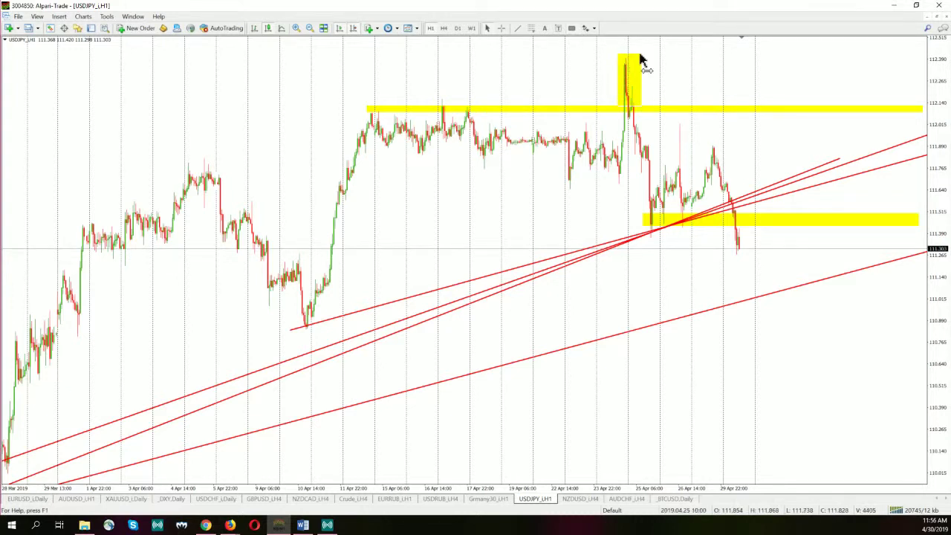
double_click(643, 61)
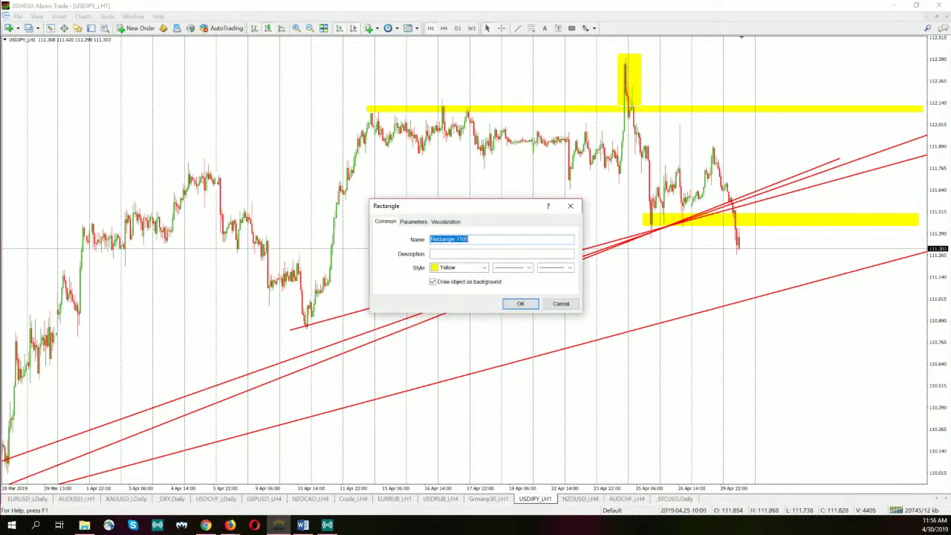
click(475, 267)
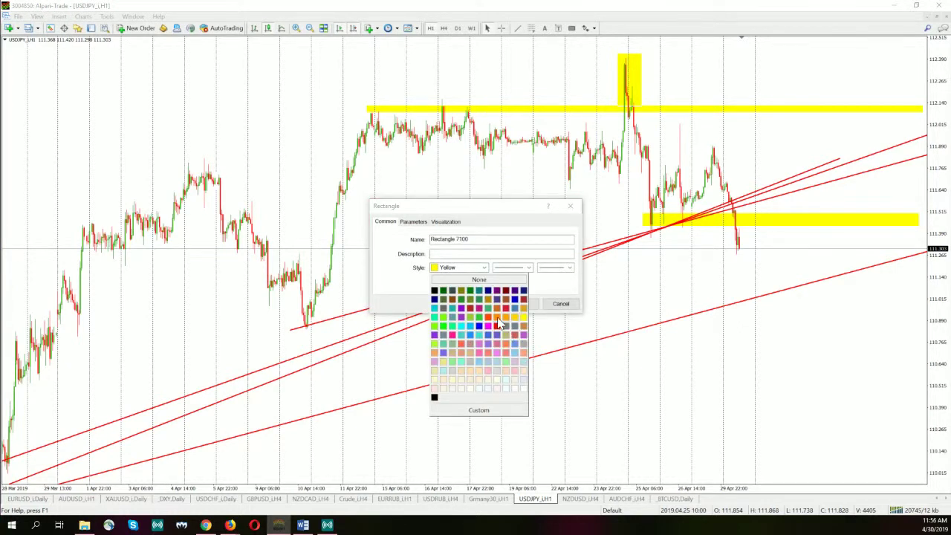
click(507, 327)
click(520, 303)
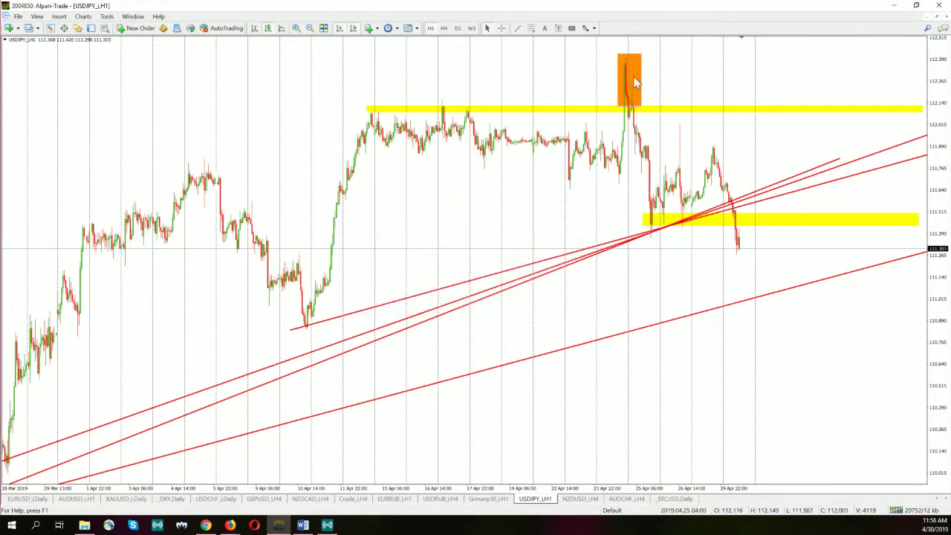
click(443, 29)
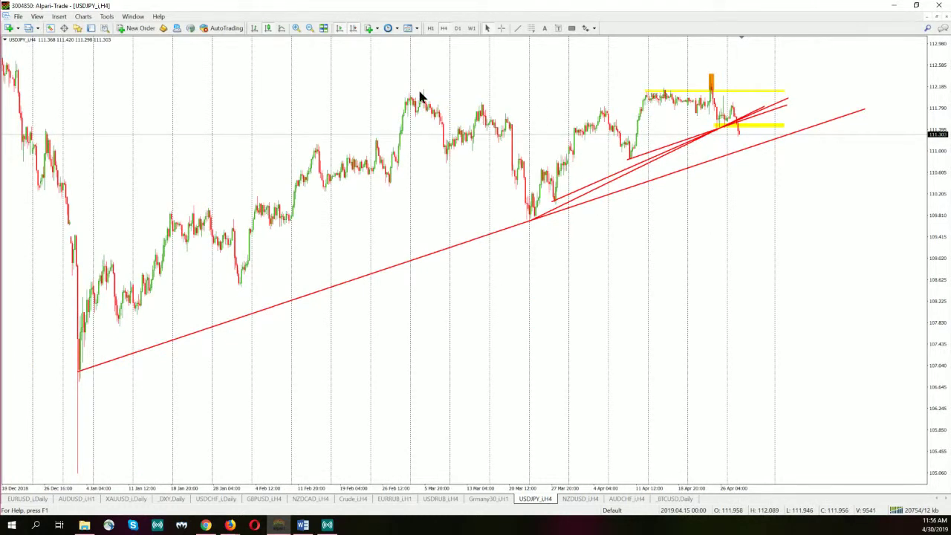
Stretch the top yellow USDJPY rectangle's left edge back to the late-February highs.
drag(420, 97, 398, 100)
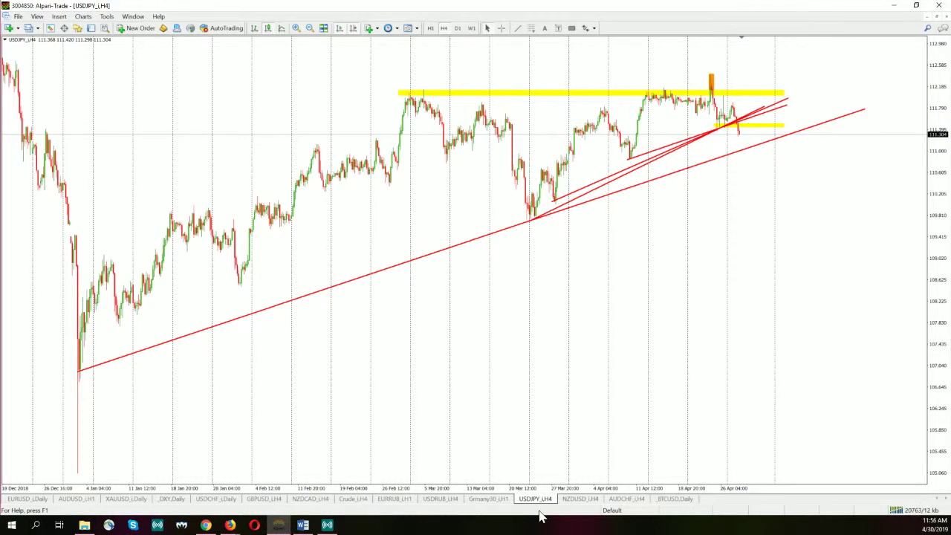
Open NZDUSD, switch it to D1 with the D1 shortcut and measure the recent move with the crosshair.
click(579, 500)
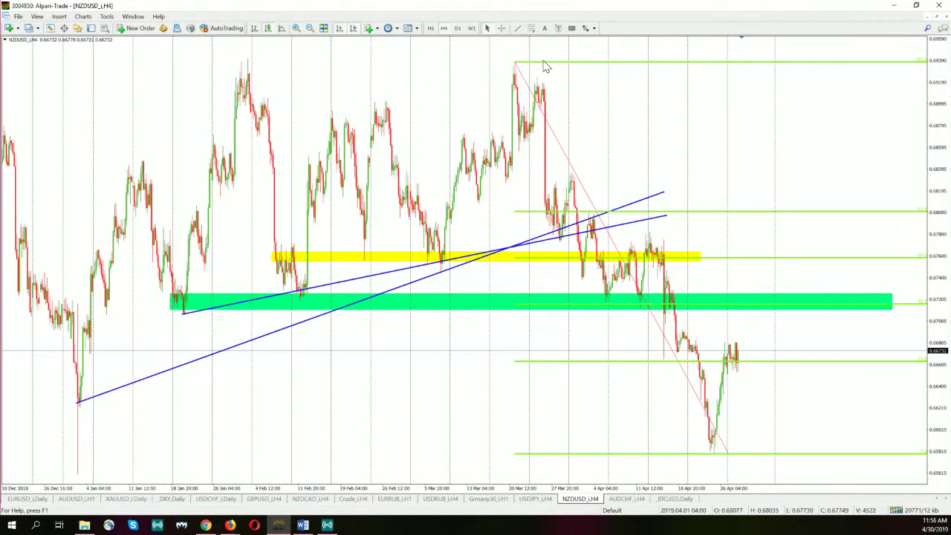
key(D)
key(1)
key(Return)
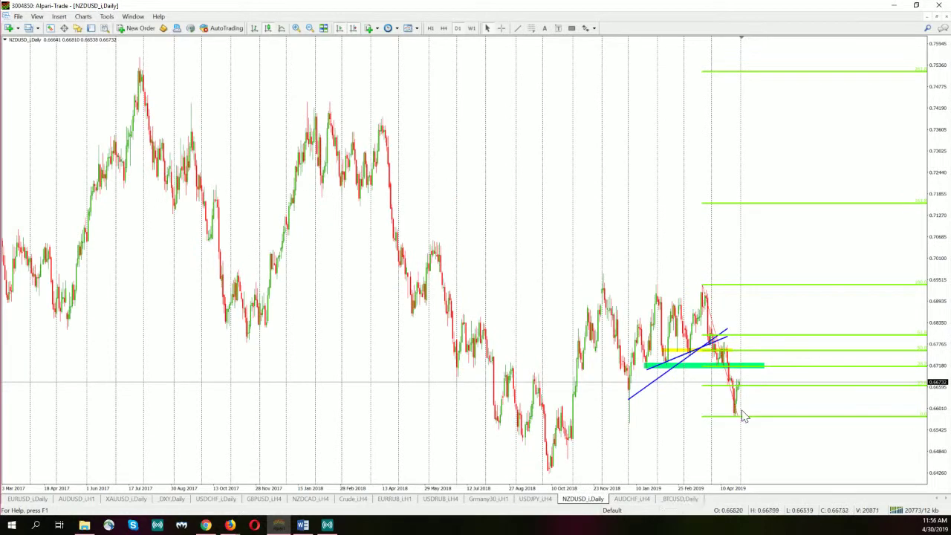
click(500, 29)
drag(712, 286, 735, 413)
Return NZDUSD to H4 and extend the green support zone left to early January.
click(441, 28)
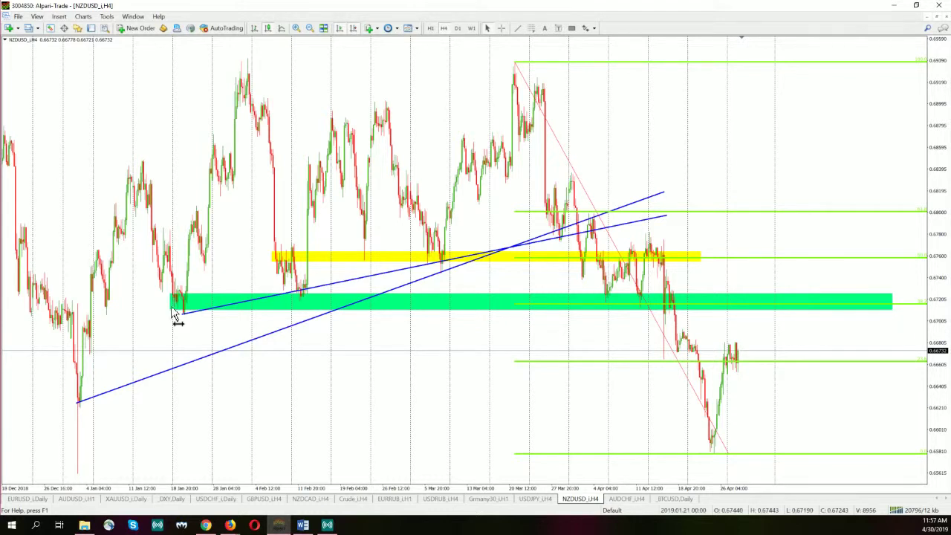
drag(173, 315, 92, 302)
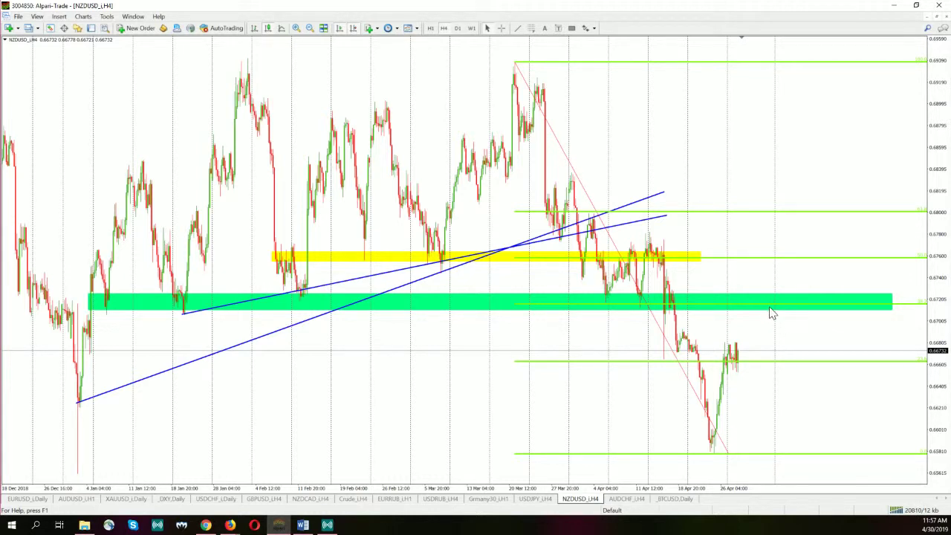
click(633, 500)
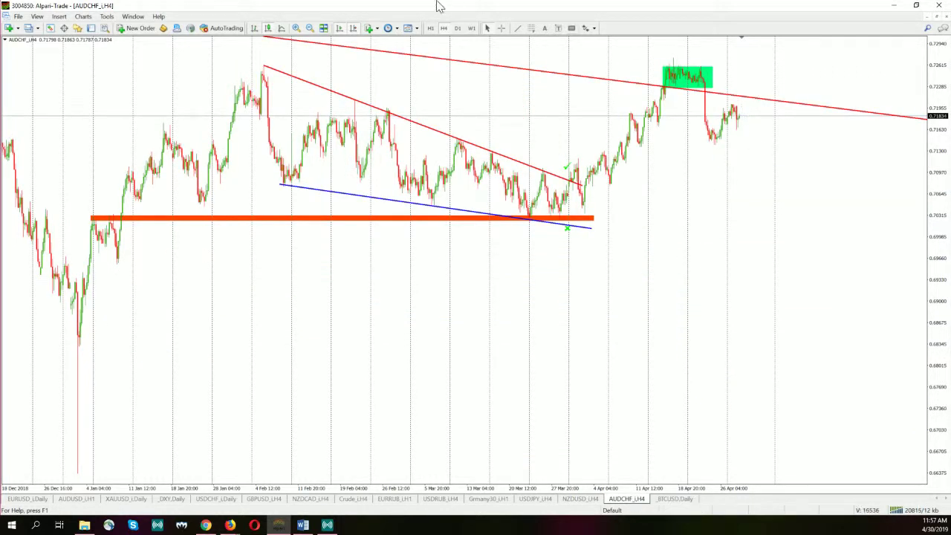
Check AUDCHF on D1 and back on H4, then switch to the BTCUSD daily chart.
click(456, 28)
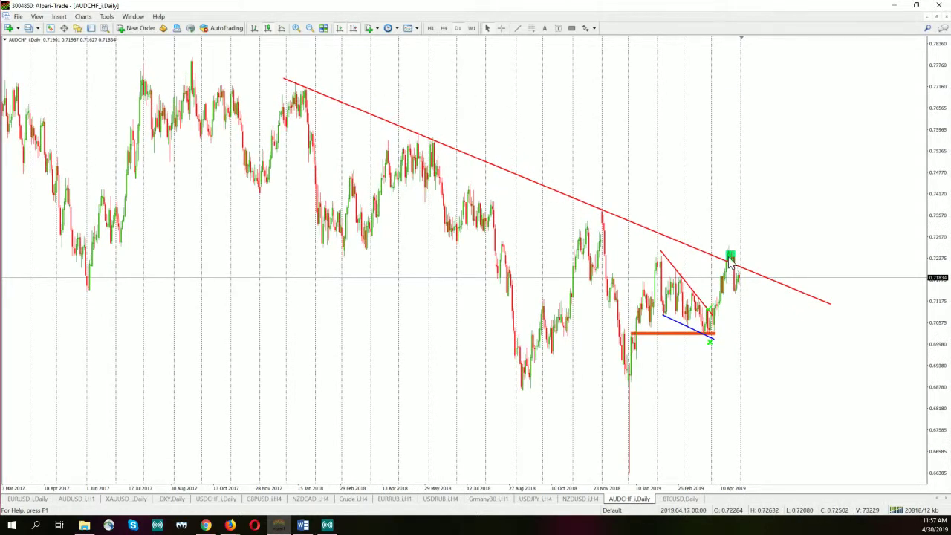
click(444, 28)
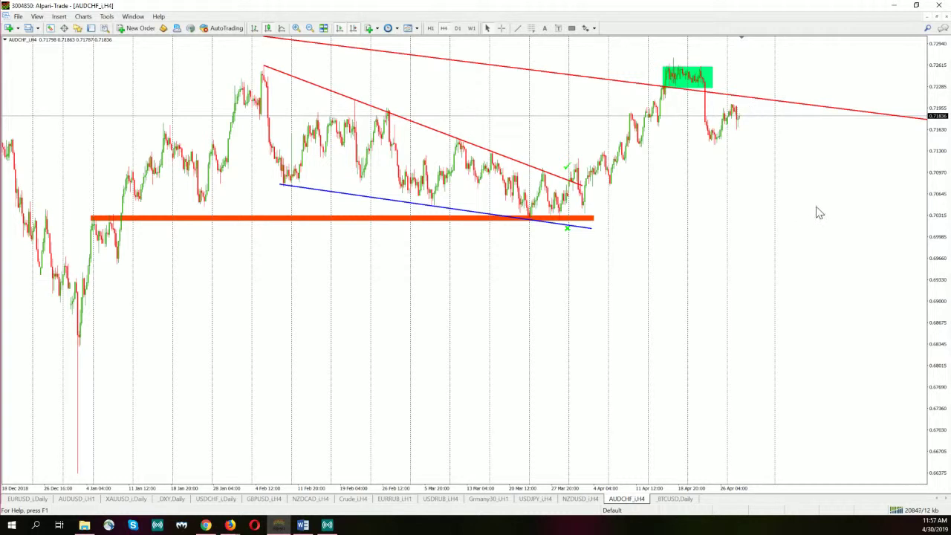
click(676, 499)
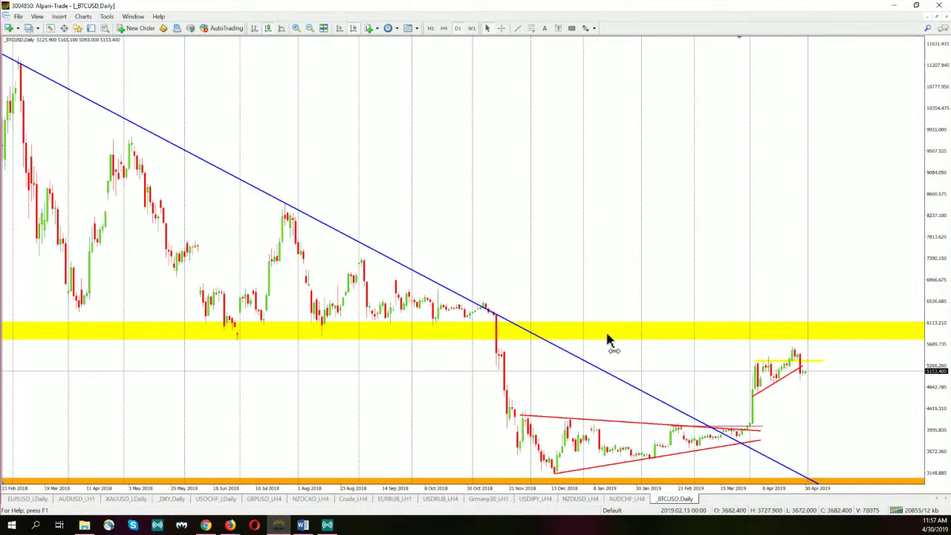
Cycle BTCUSD through H4, W1 and back to D1, then zoom out to reveal the late-2017 peak.
click(444, 28)
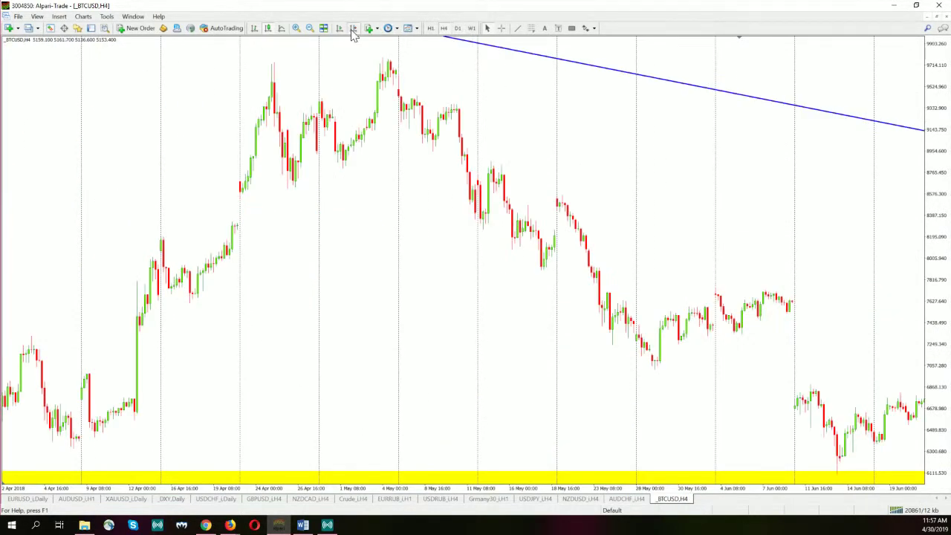
click(353, 28)
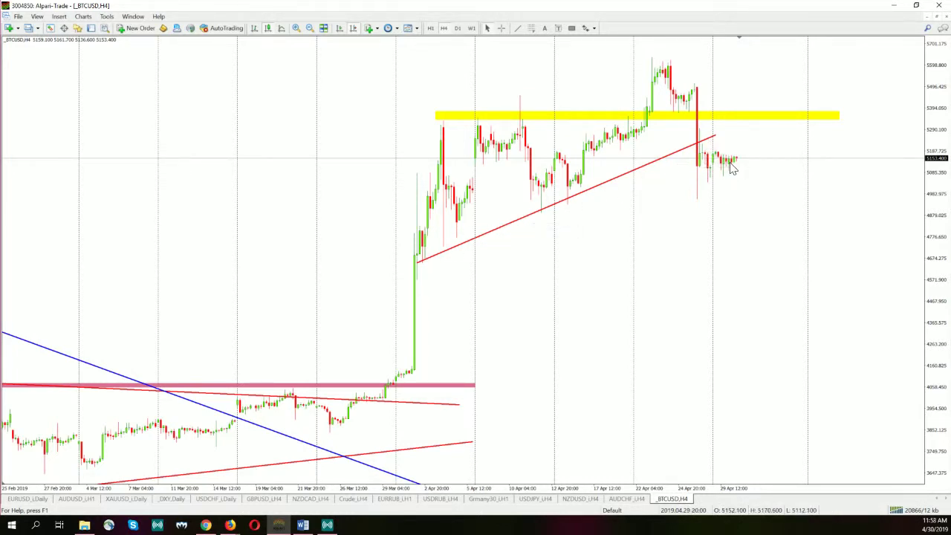
click(458, 28)
click(472, 28)
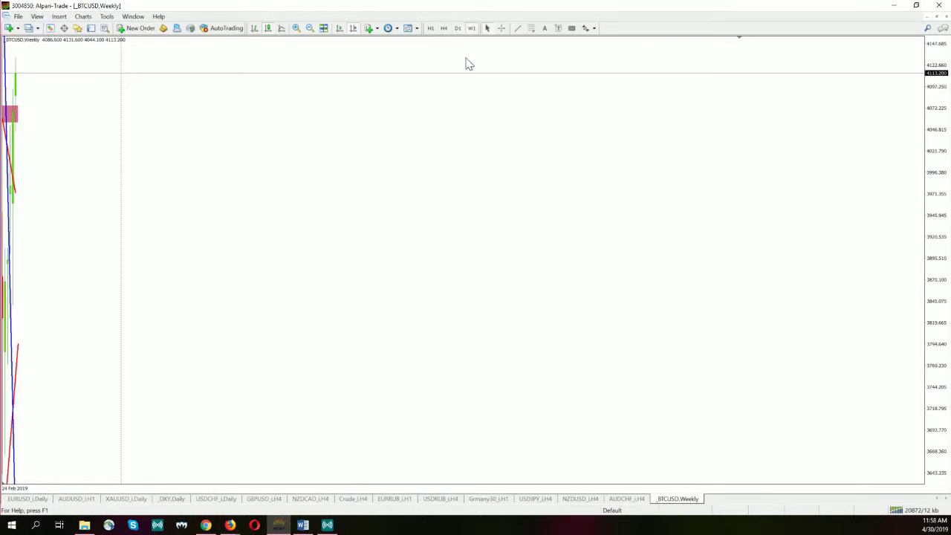
click(457, 27)
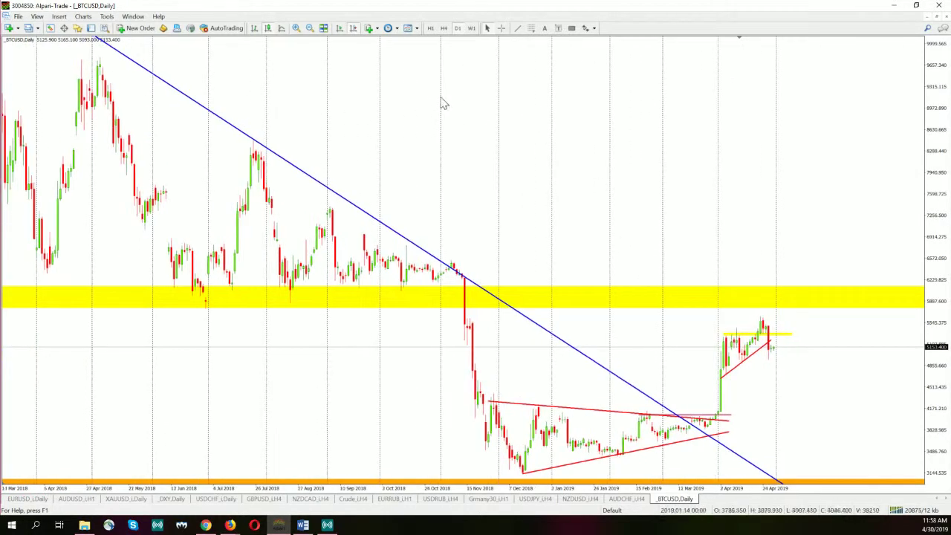
click(310, 28)
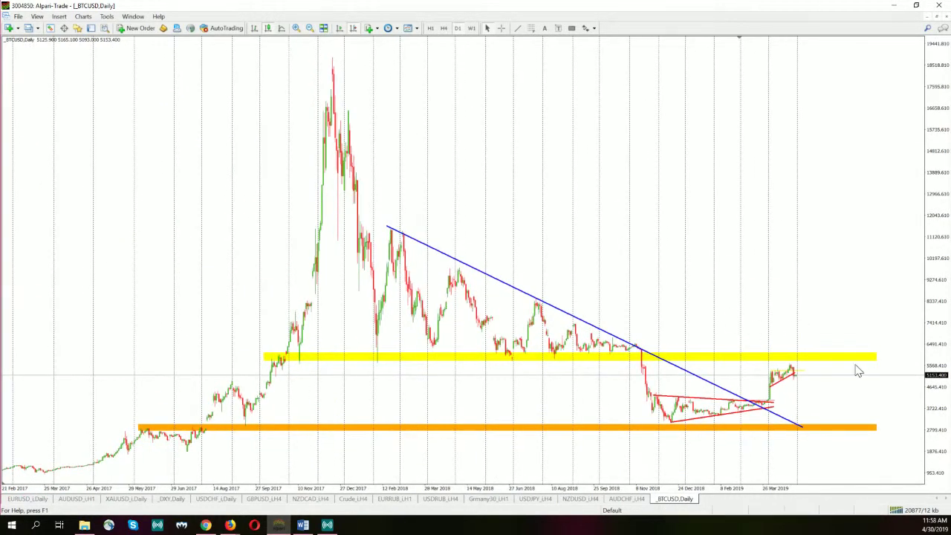